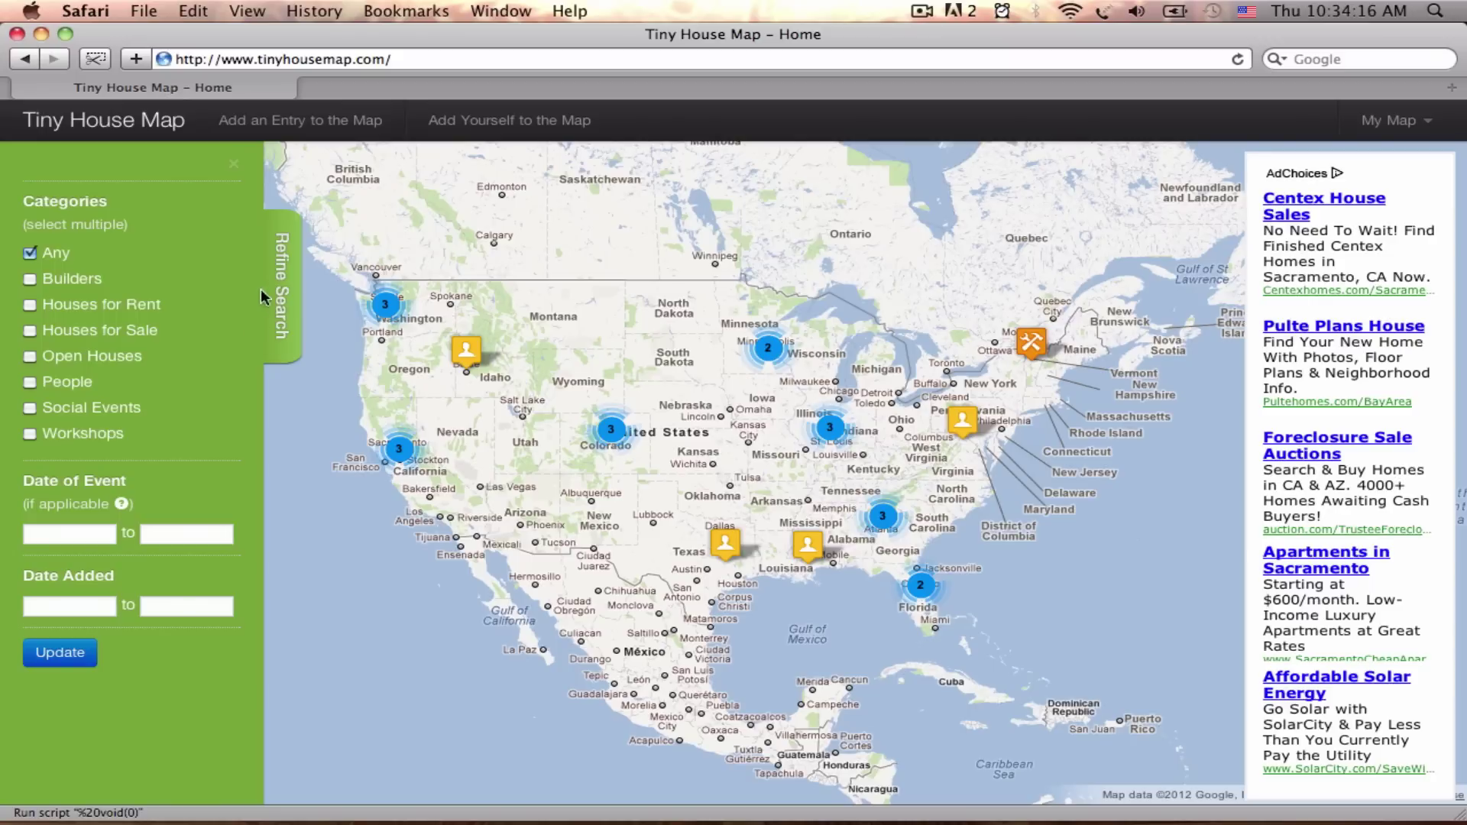
- Zoom in on the Santa Rosa and Napa area and update the map with the Any category selected
{"action": "left_click", "coordinate": [277, 298]}
{"action": "left_click", "coordinate": [16, 295]}
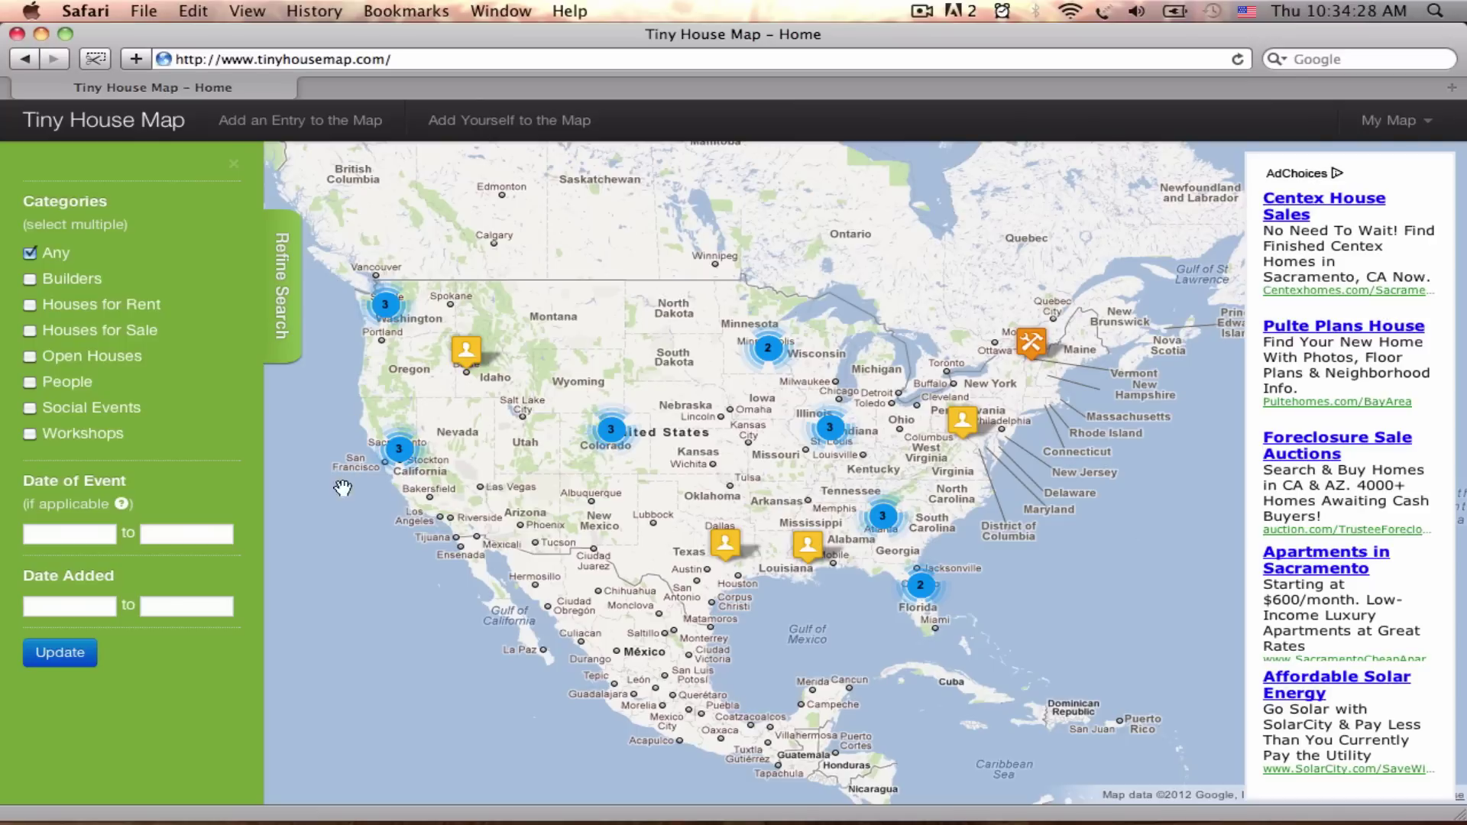
{"action": "double_click", "coordinate": [421, 495]}
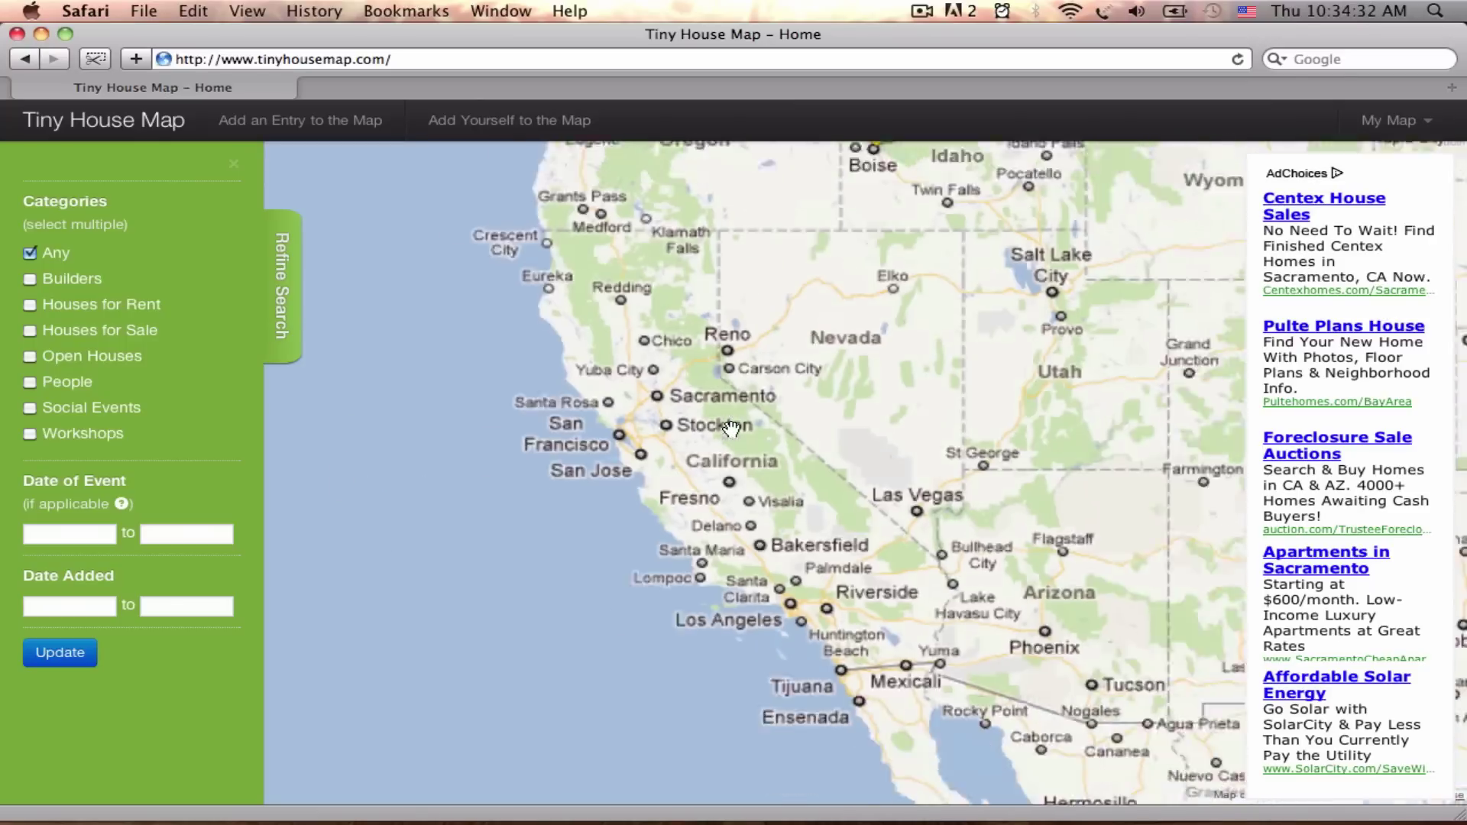
{"action": "scroll", "coordinate": [566, 405], "scroll_direction": "up", "scroll_amount": 4}
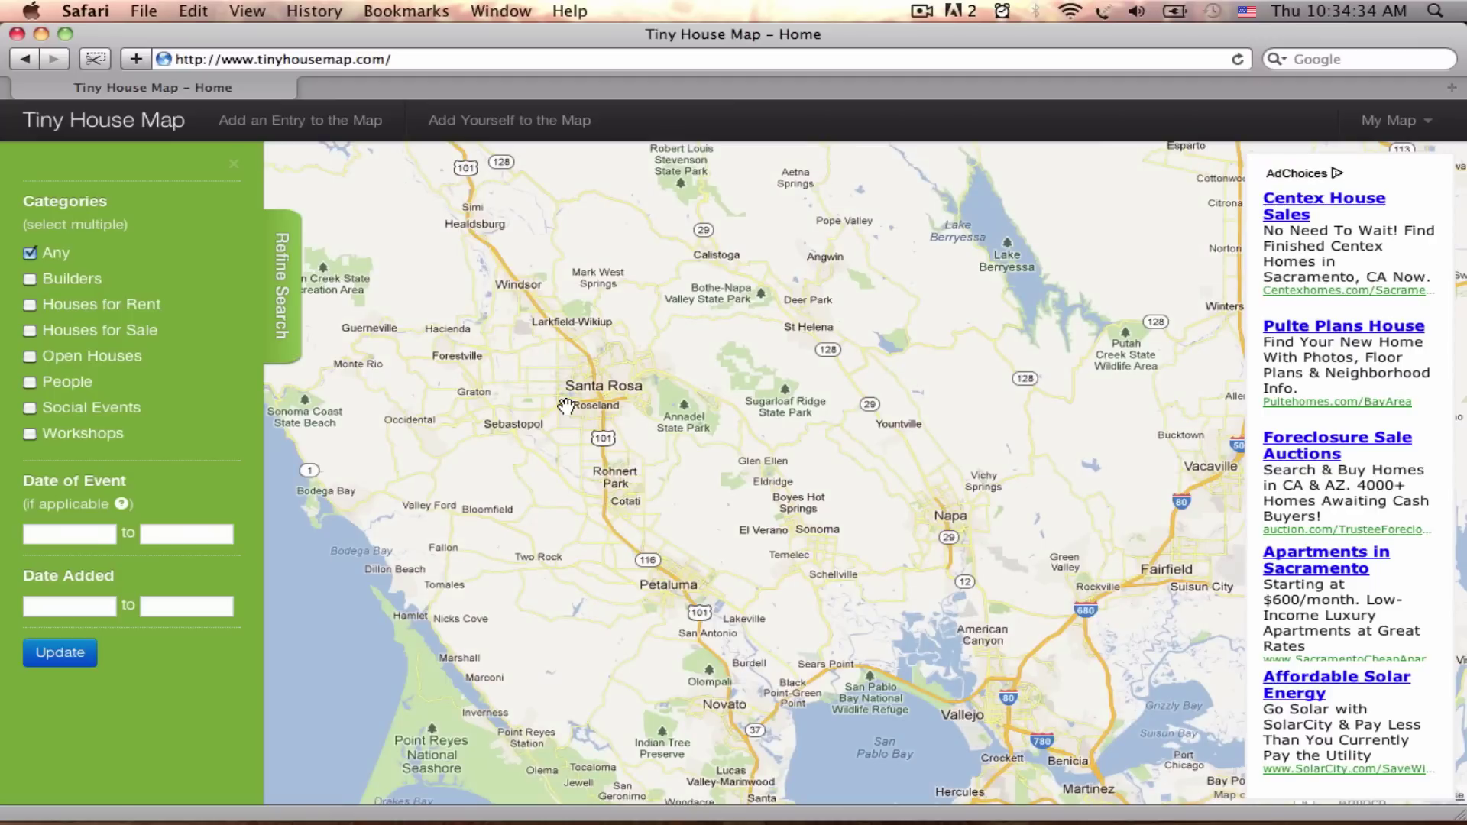
{"action": "left_click", "coordinate": [59, 654]}
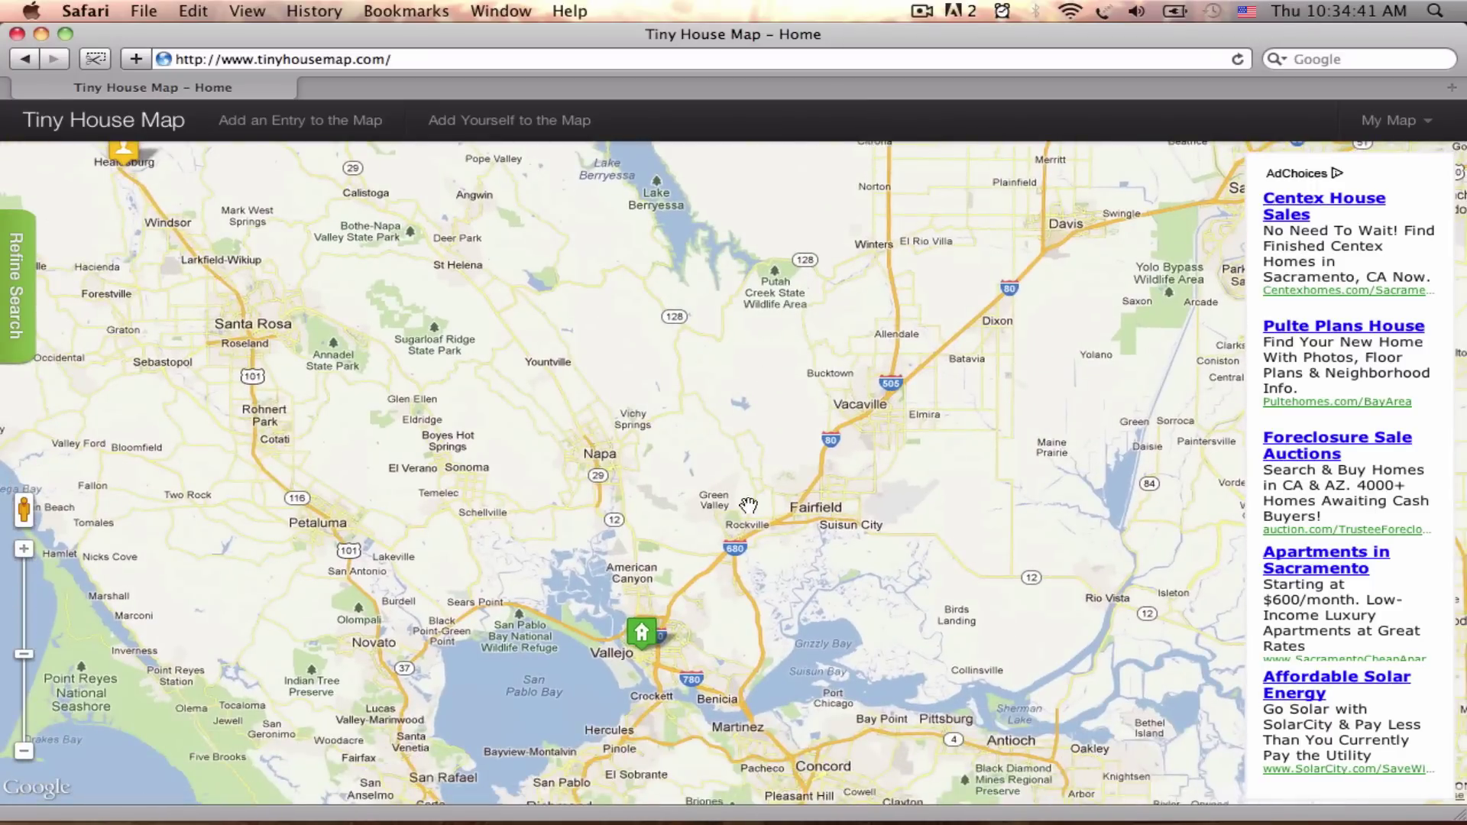
- View the summaries of the house-for-rent entry at Vallejo and the person entry just east of Sacramento
{"action": "left_click", "coordinate": [641, 638]}
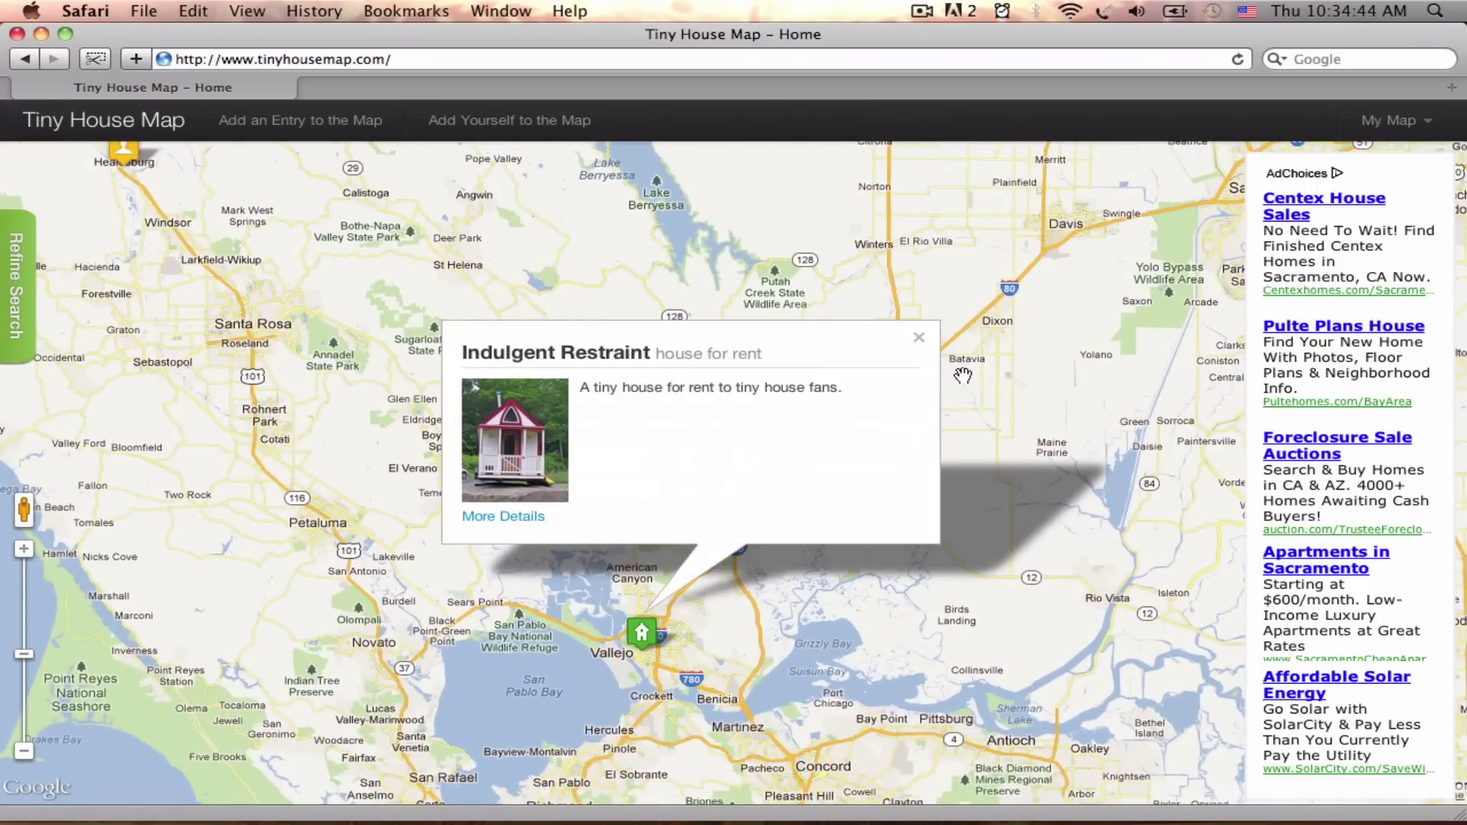
{"action": "left_click_drag", "start_coordinate": [874, 462], "coordinate": [563, 638]}
{"action": "left_click_drag", "start_coordinate": [1044, 217], "coordinate": [956, 298]}
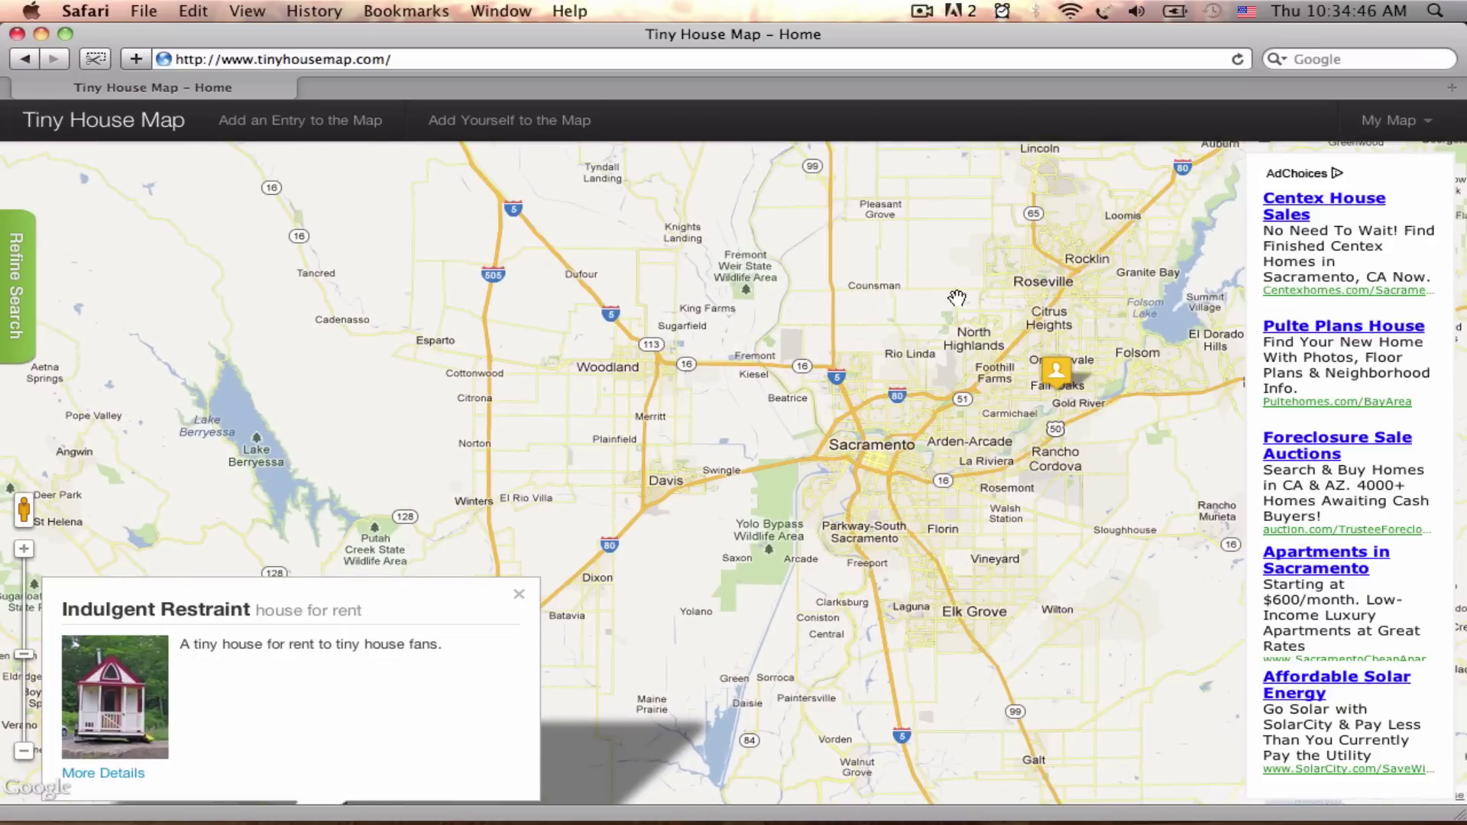
{"action": "left_click", "coordinate": [1067, 375]}
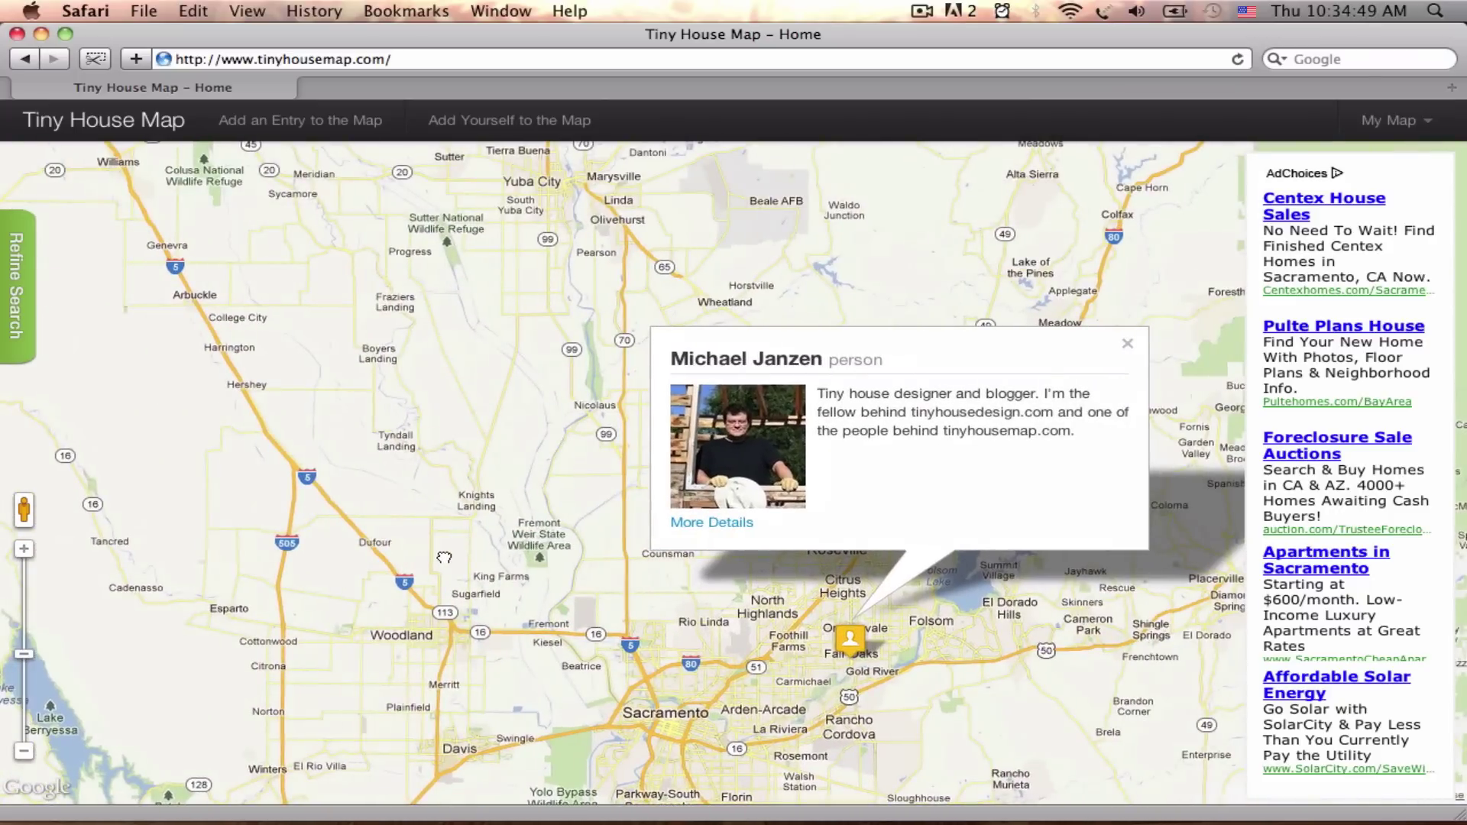
- Show the complete summary of the person entry at Healdsburg, northwest of Santa Rosa
{"action": "left_click_drag", "start_coordinate": [246, 525], "coordinate": [871, 478]}
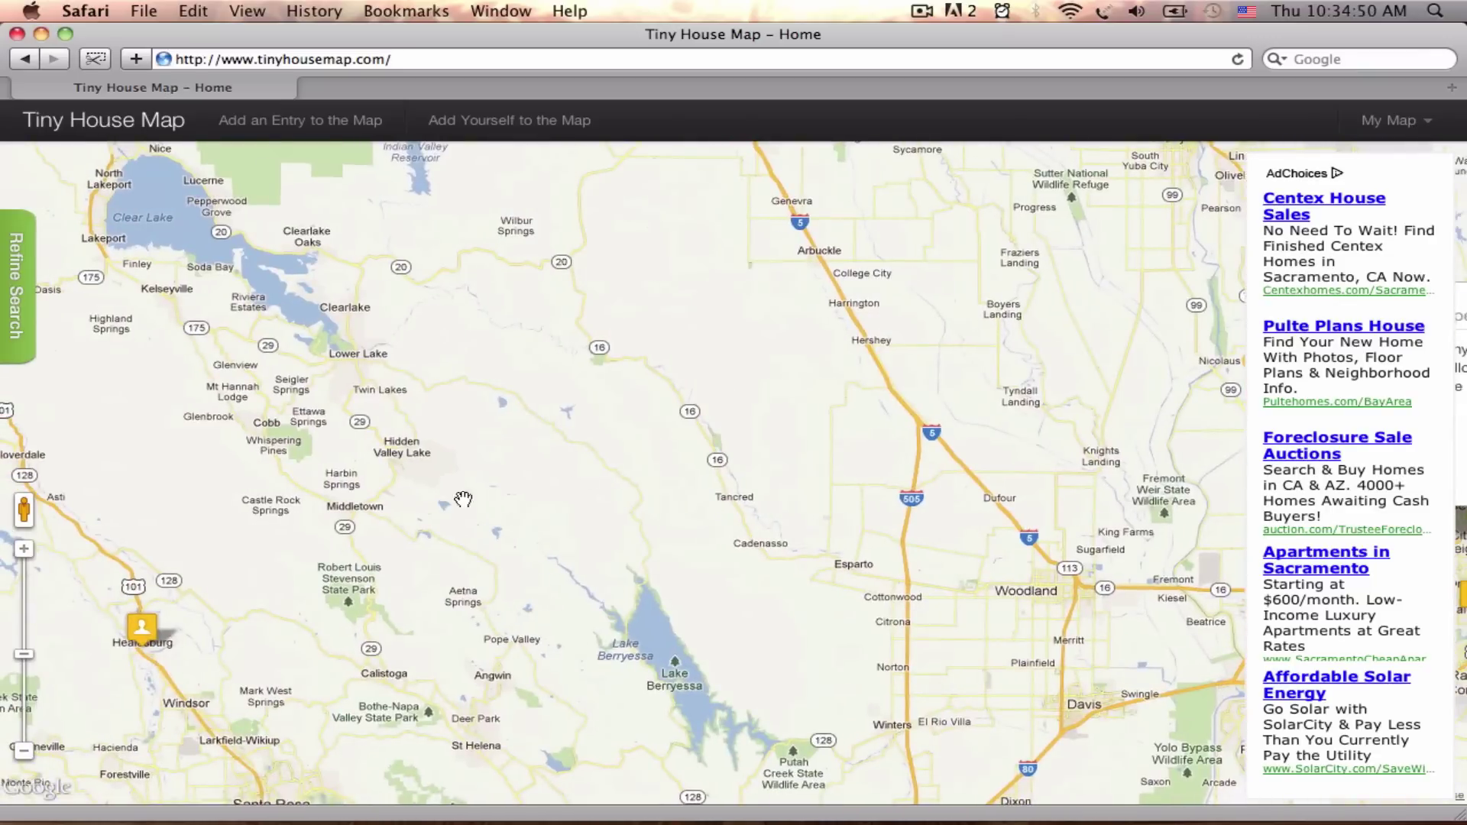
{"action": "left_click_drag", "start_coordinate": [460, 500], "coordinate": [806, 319]}
{"action": "left_click", "coordinate": [495, 436]}
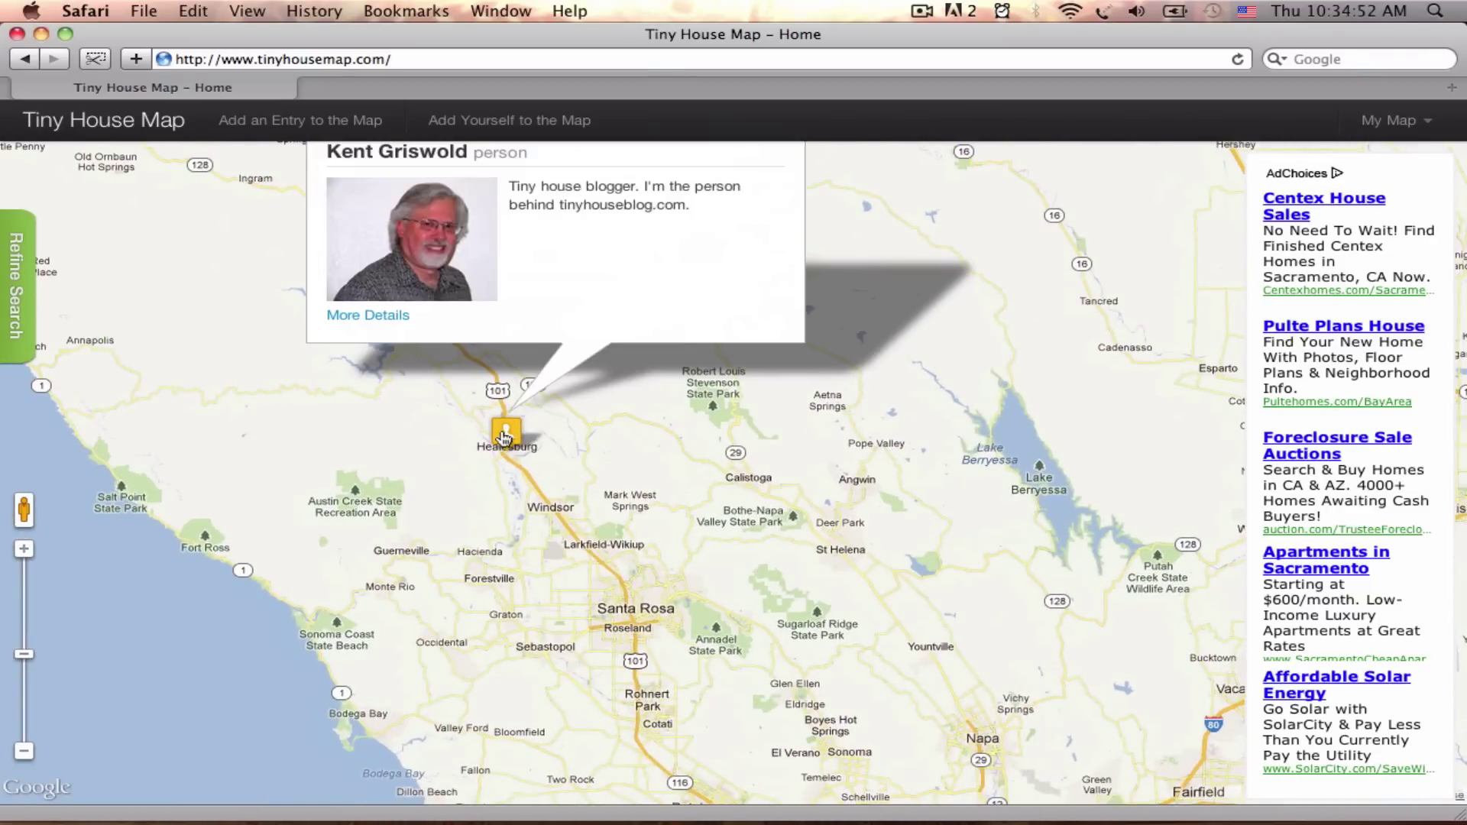
{"action": "left_click_drag", "start_coordinate": [709, 420], "coordinate": [711, 556]}
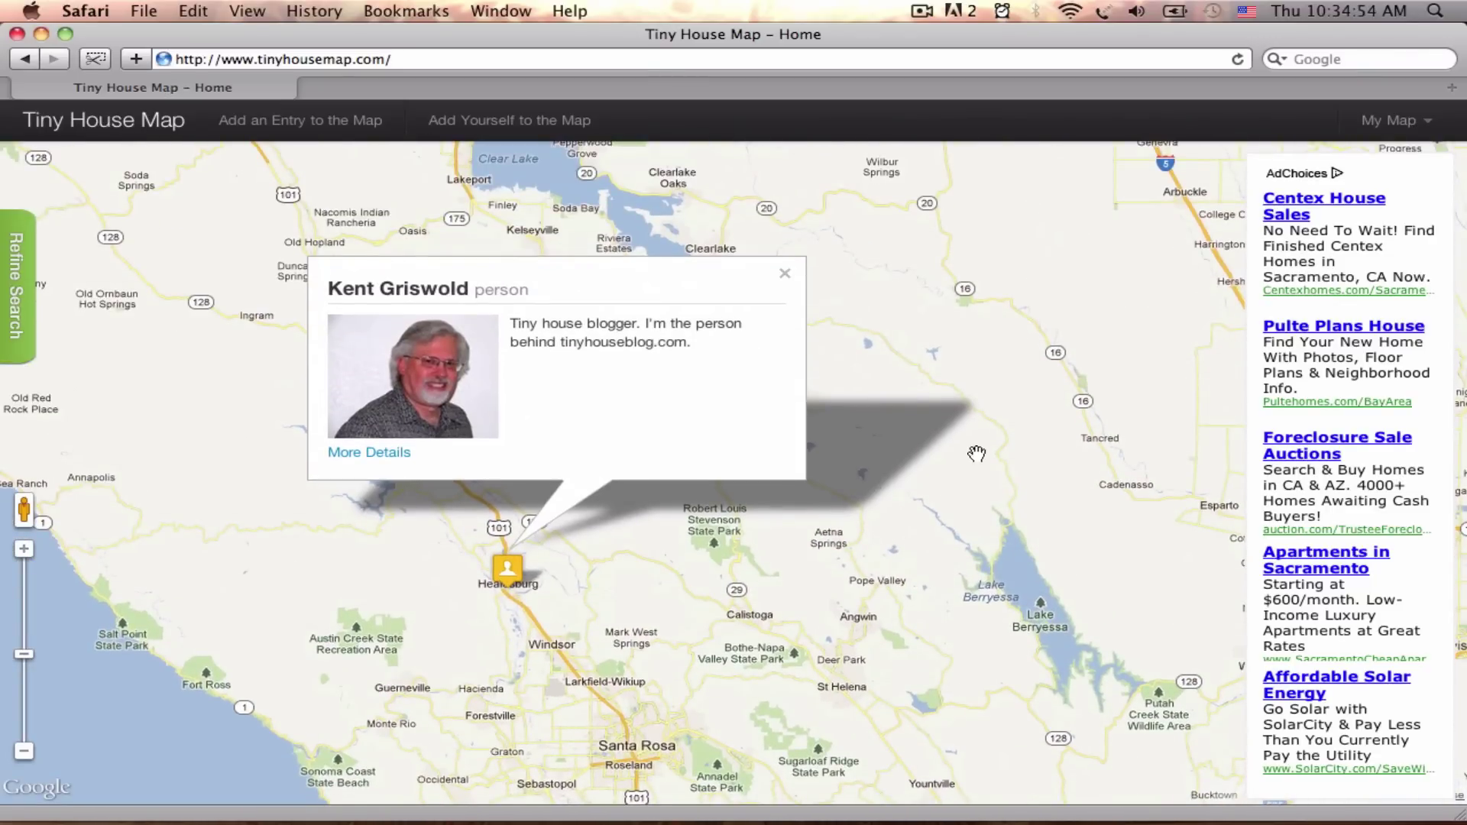
- Zoom the map back out to survey the entries across the whole United States
{"action": "left_click", "coordinate": [23, 752]}
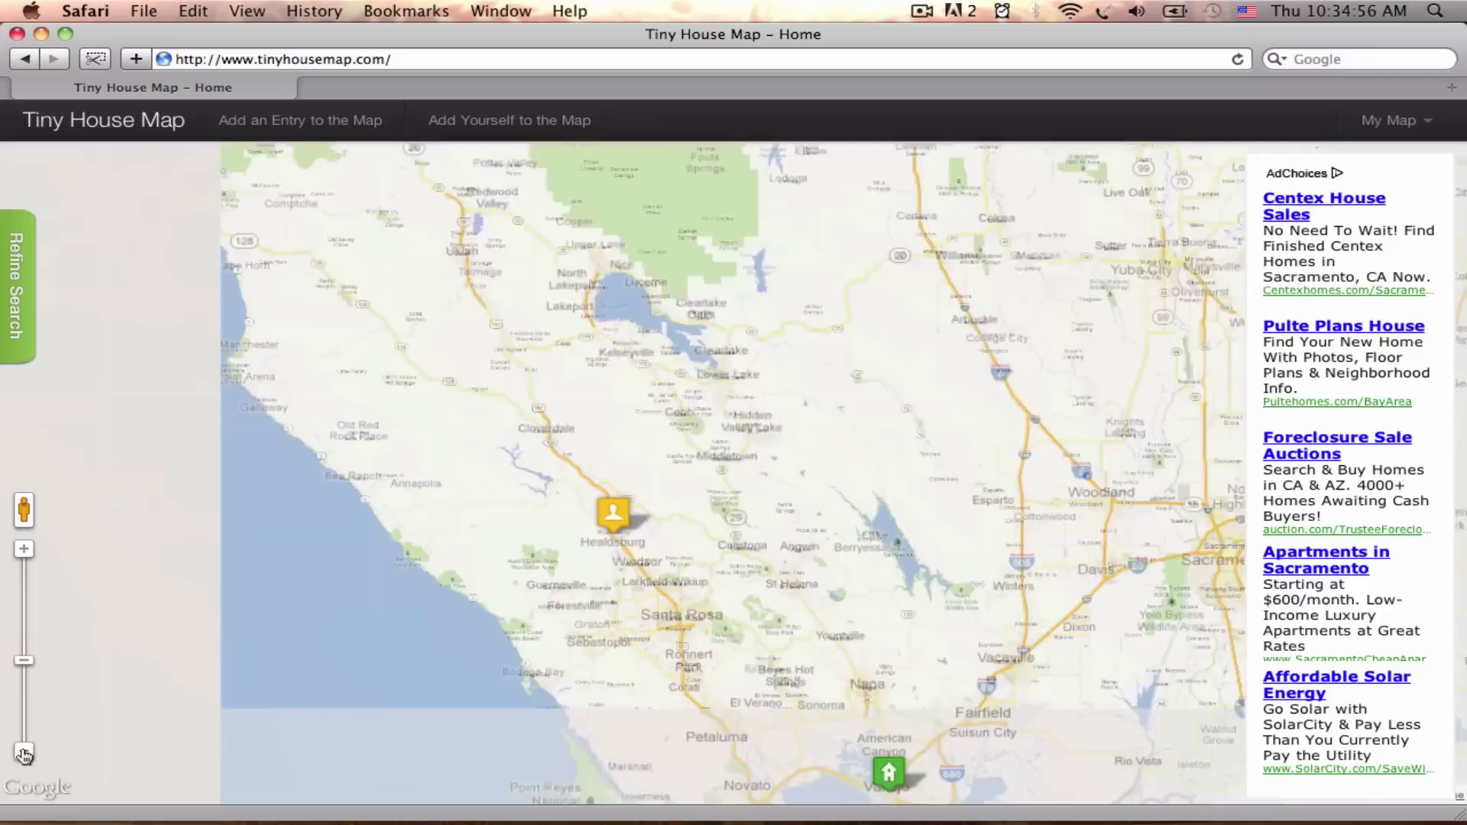
{"action": "left_click", "coordinate": [23, 752]}
{"action": "left_click", "coordinate": [23, 752]}
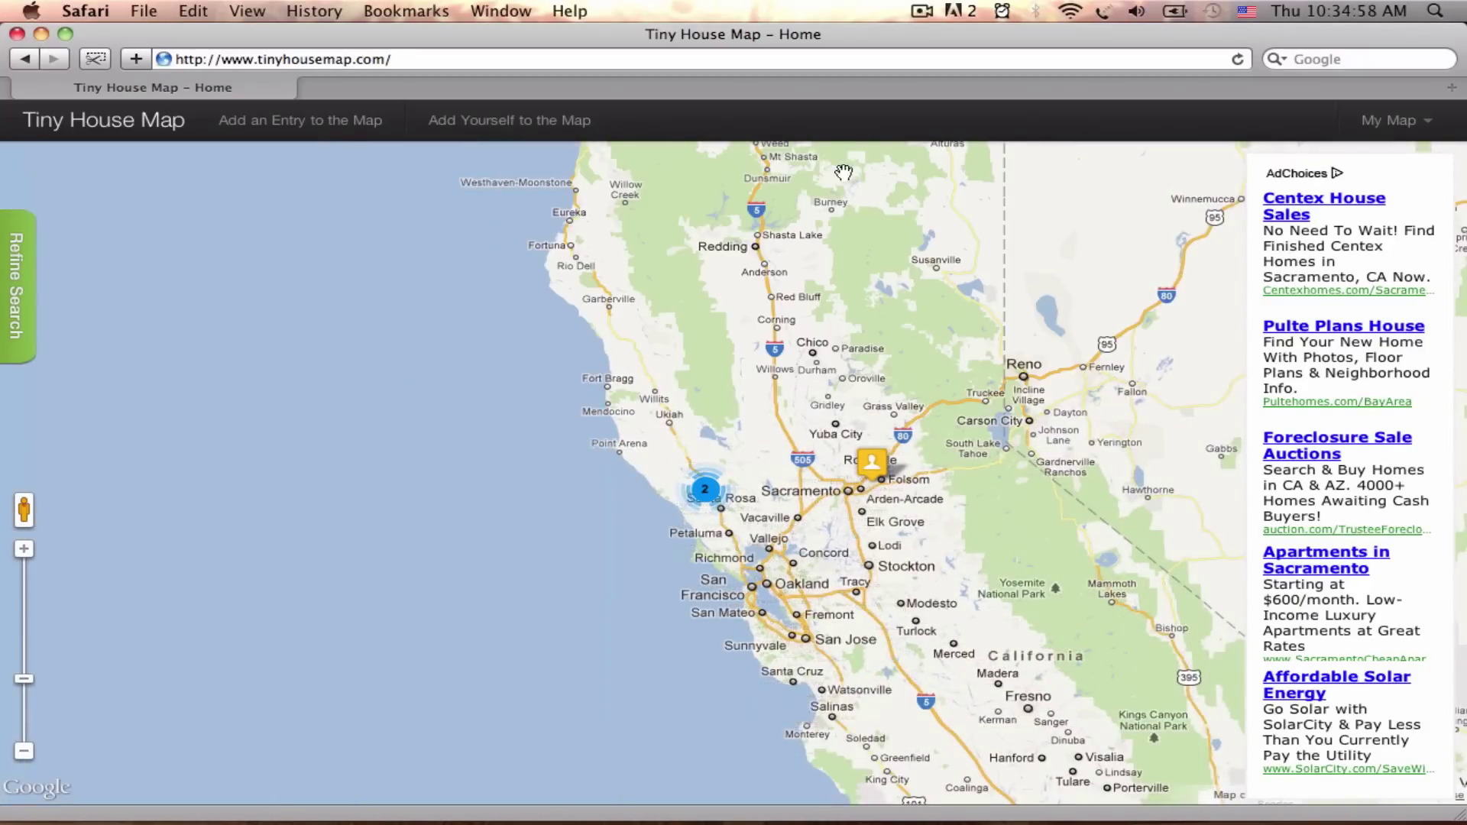
{"action": "left_click_drag", "start_coordinate": [900, 313], "coordinate": [335, 362]}
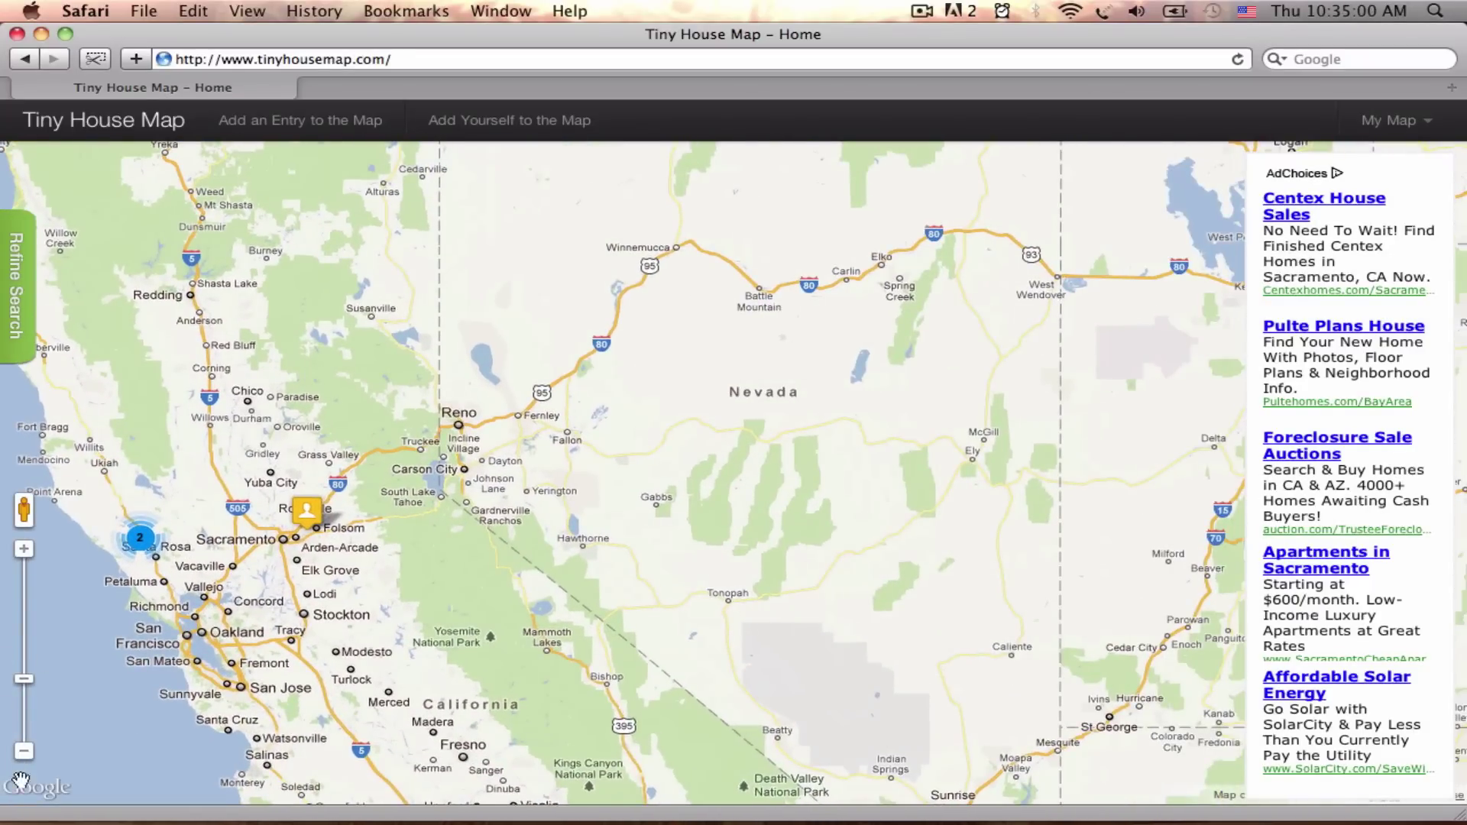
{"action": "left_click", "coordinate": [24, 752]}
{"action": "left_click", "coordinate": [24, 752]}
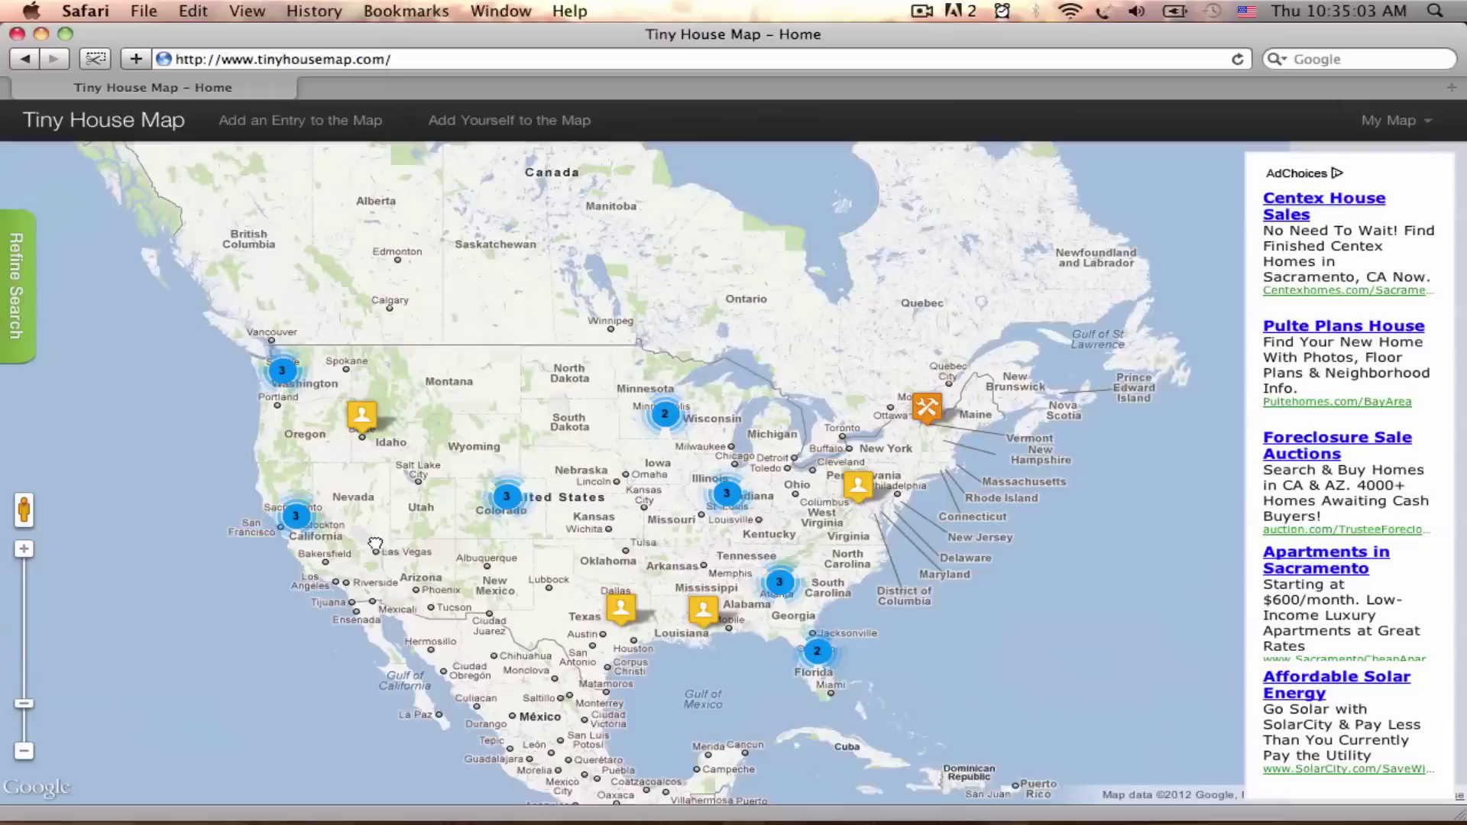
{"action": "left_click_drag", "start_coordinate": [375, 544], "coordinate": [389, 455]}
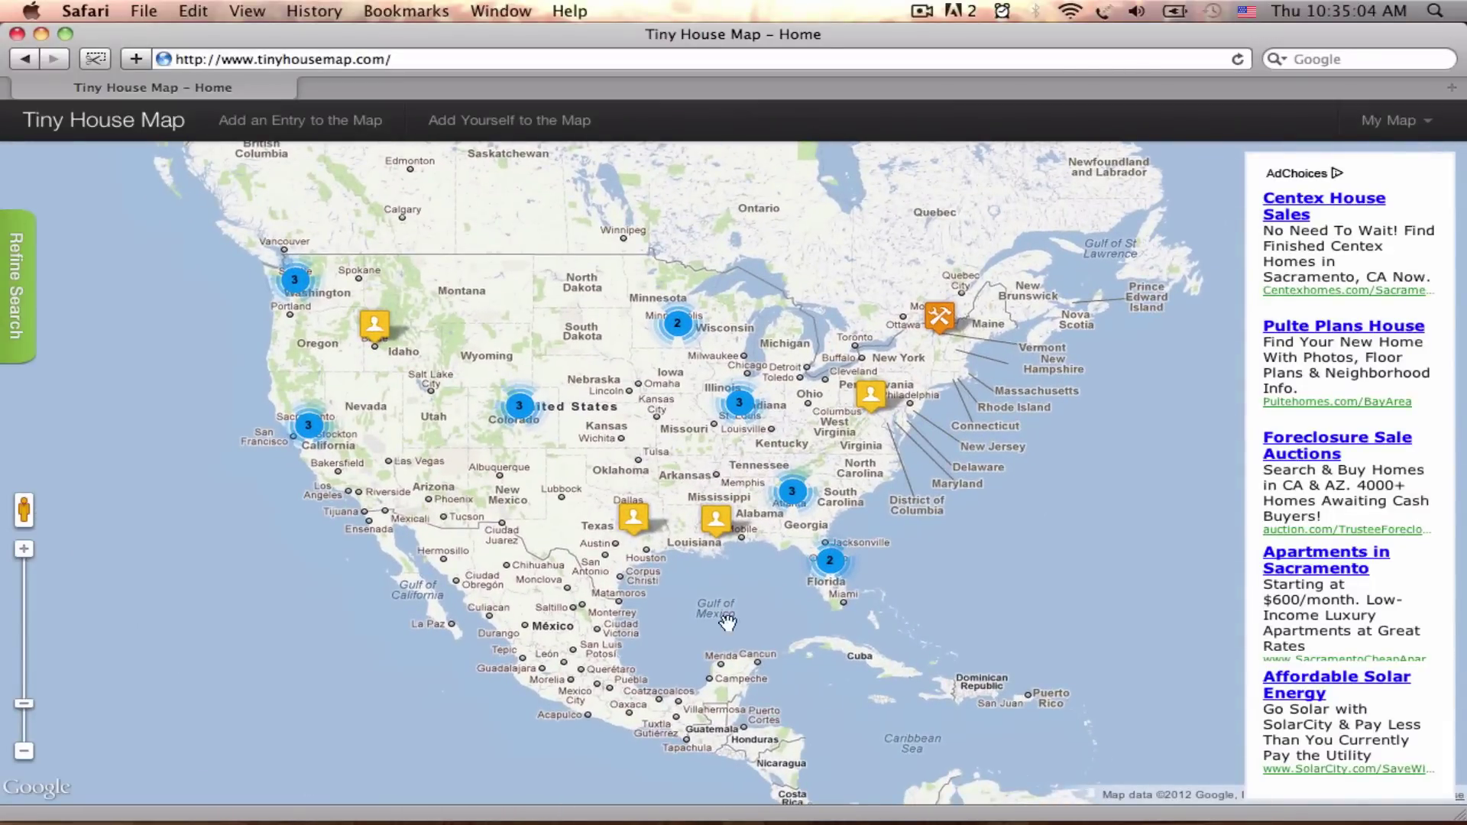
{"action": "left_click_drag", "start_coordinate": [463, 511], "coordinate": [516, 568]}
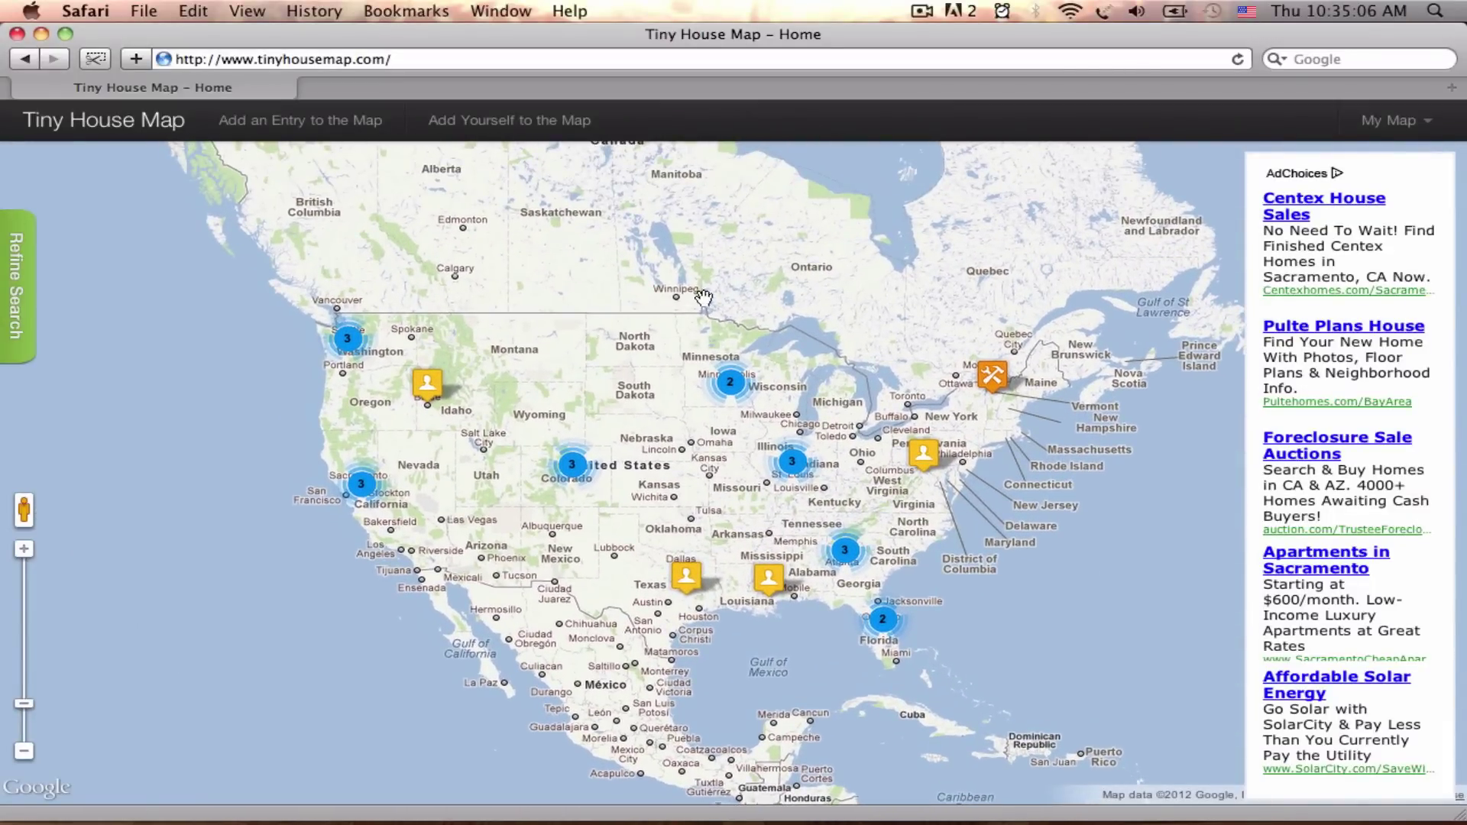
{"action": "left_click_drag", "start_coordinate": [679, 356], "coordinate": [679, 327]}
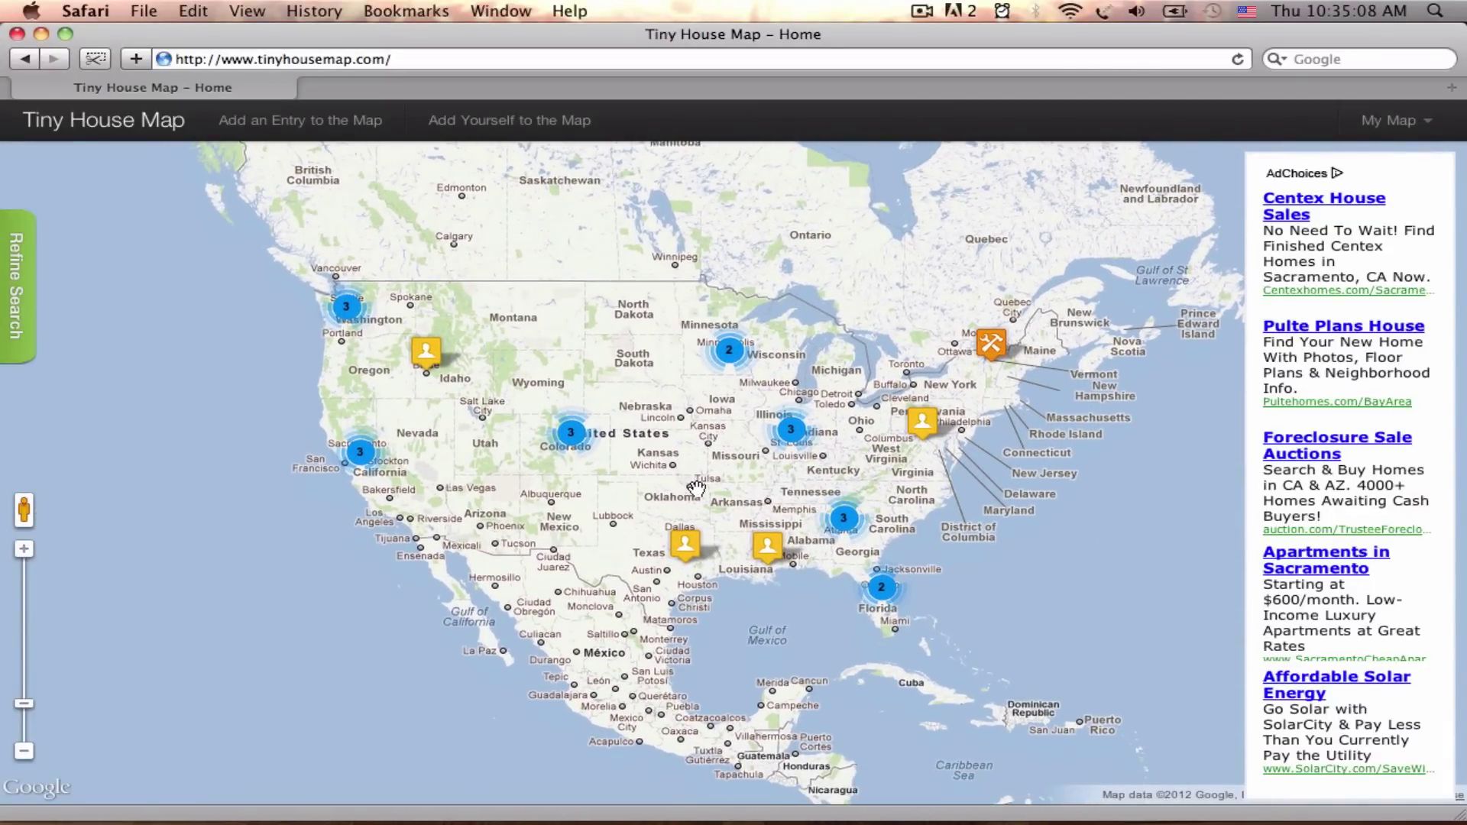
- Show the search refinement options with the categories and date filters
{"action": "left_click", "coordinate": [18, 334]}
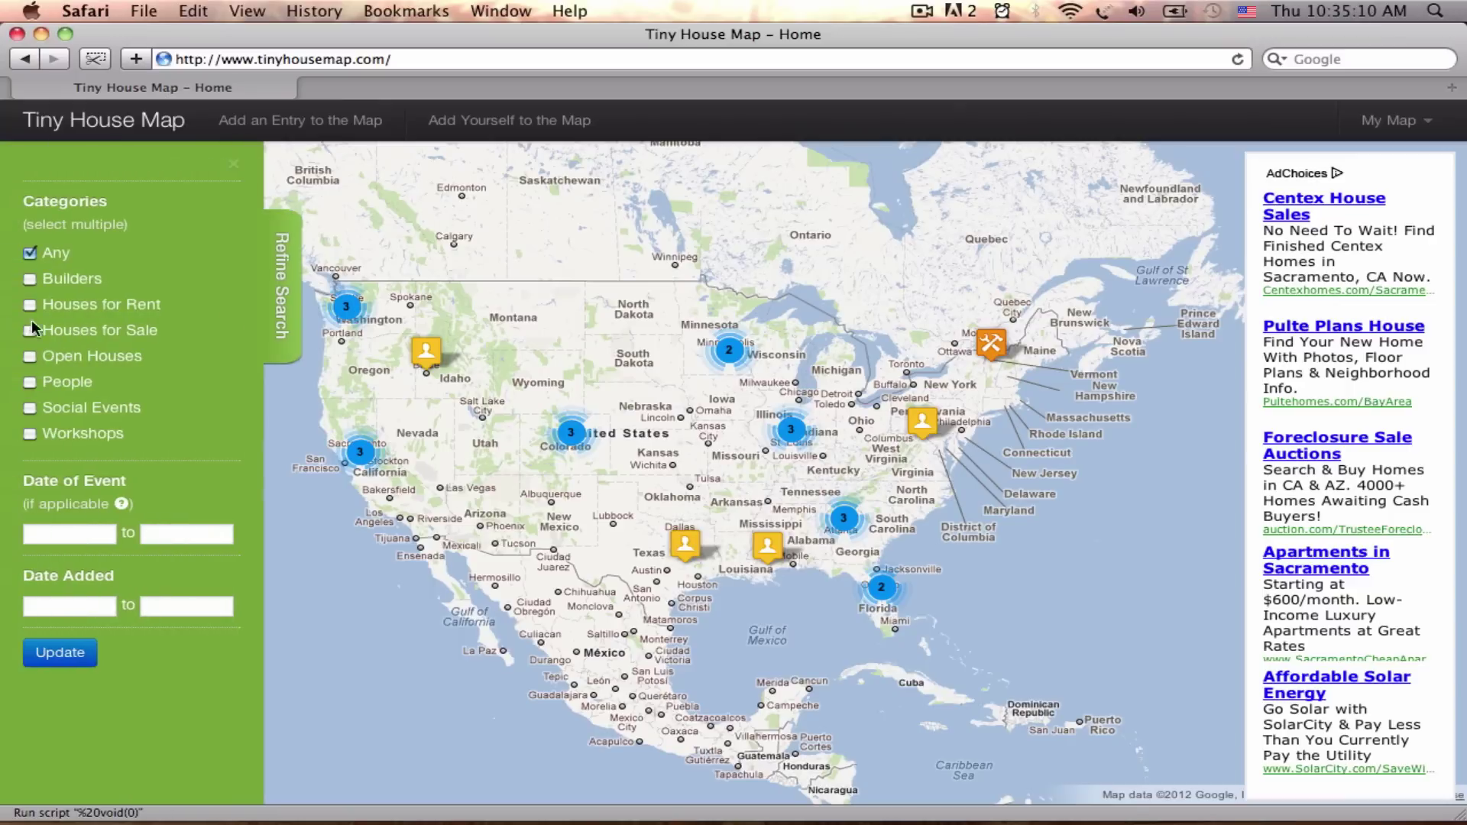
{"action": "left_click", "coordinate": [294, 284]}
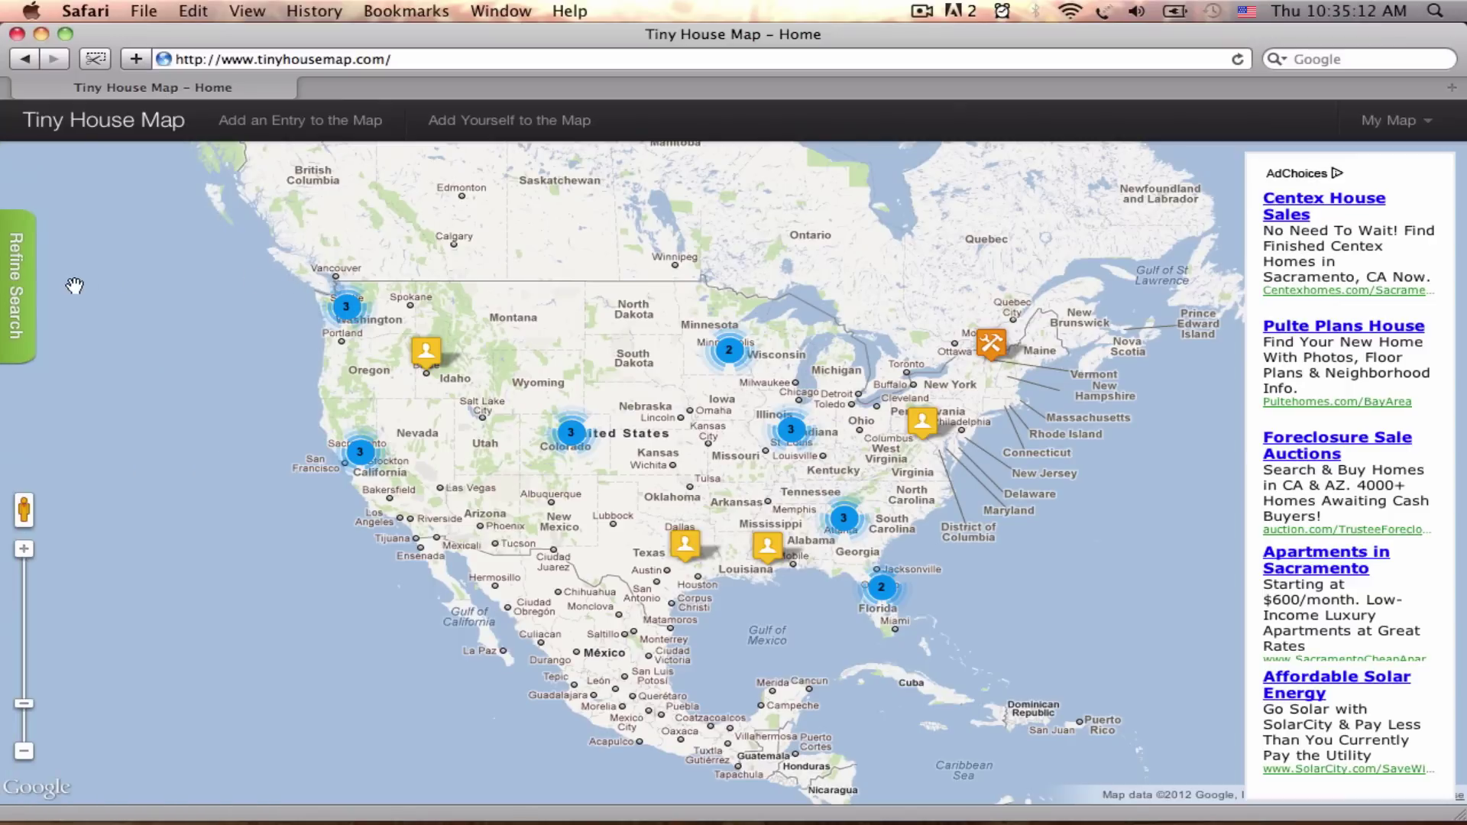
{"action": "left_click", "coordinate": [27, 286]}
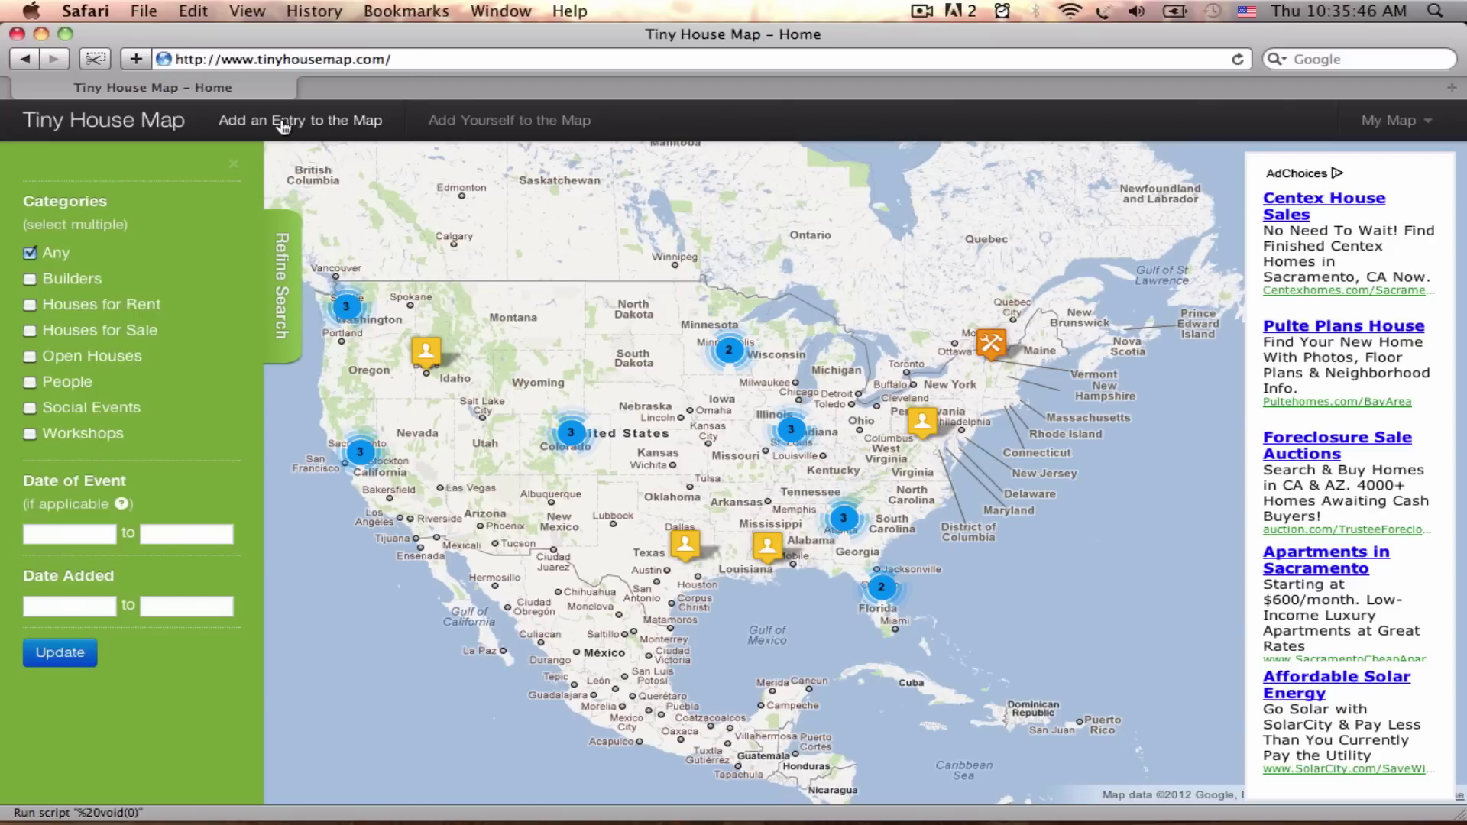
- Open the form for adding yourself to the map and examine its name, description, image, website, Facebook and Twitter fields
{"action": "left_click", "coordinate": [473, 123]}
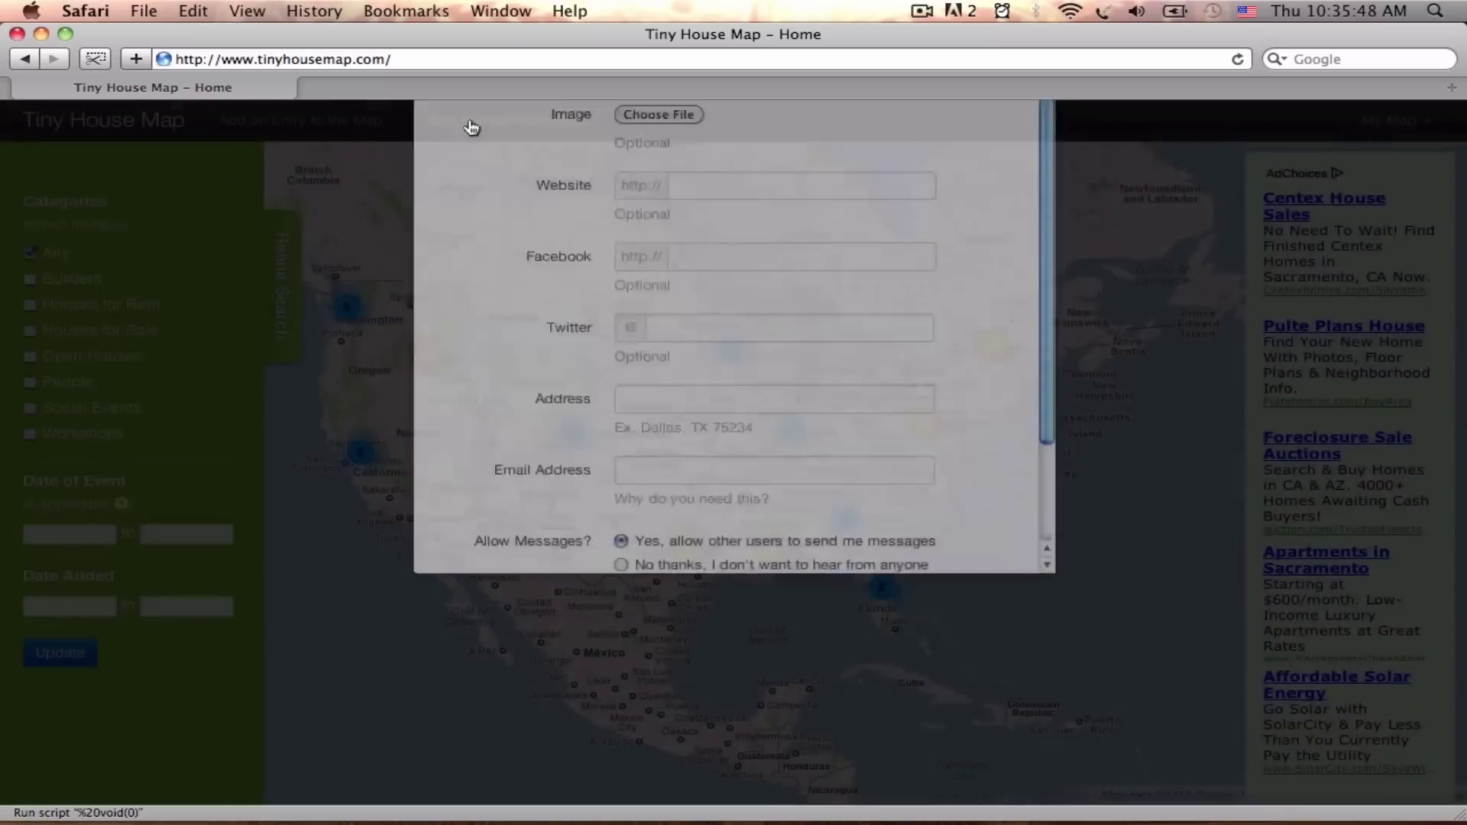
{"action": "left_click", "coordinate": [655, 211]}
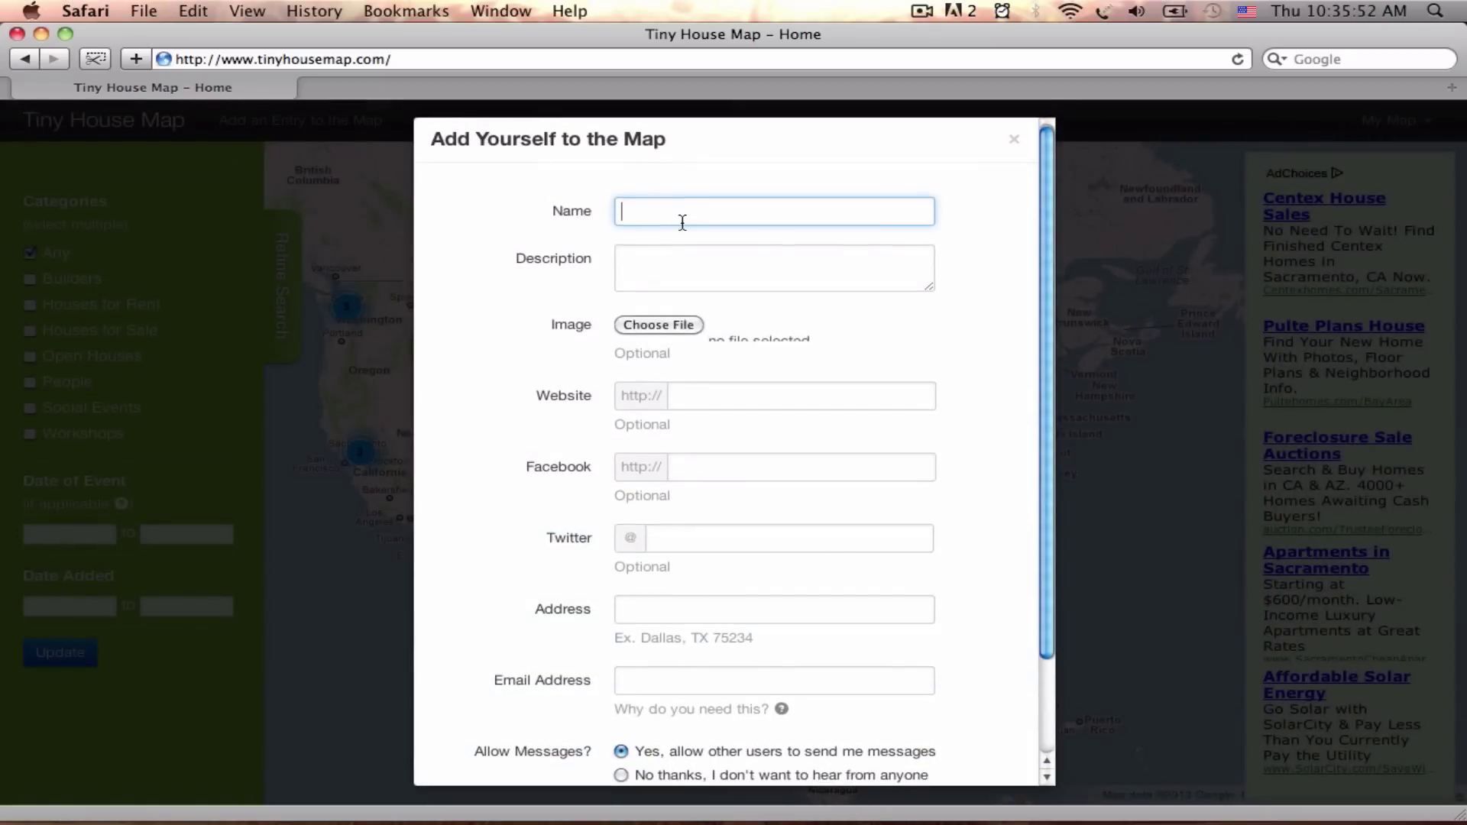
{"action": "scroll", "coordinate": [682, 222], "scroll_direction": "down", "scroll_amount": 1}
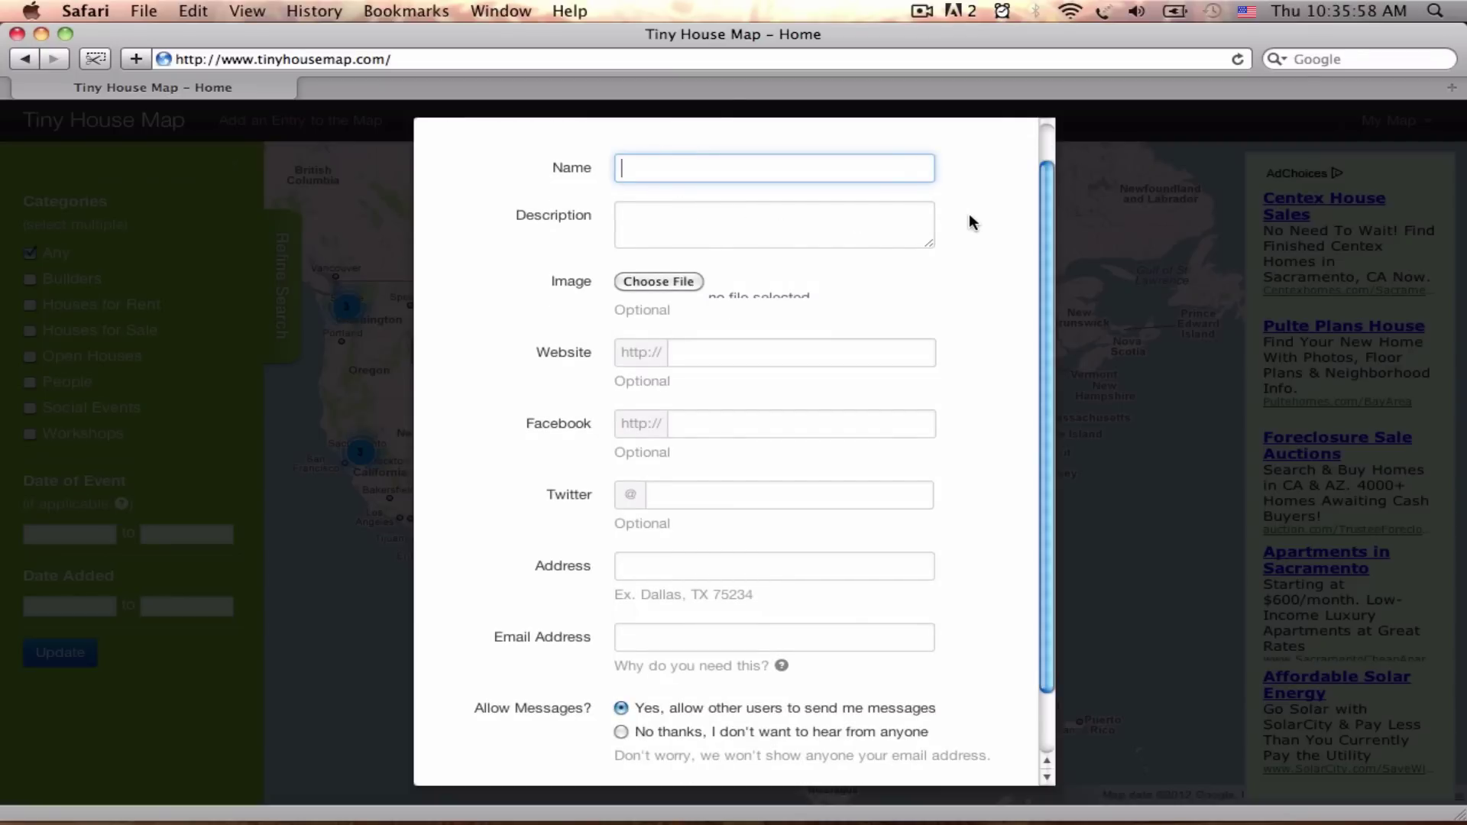
{"action": "left_click", "coordinate": [763, 220]}
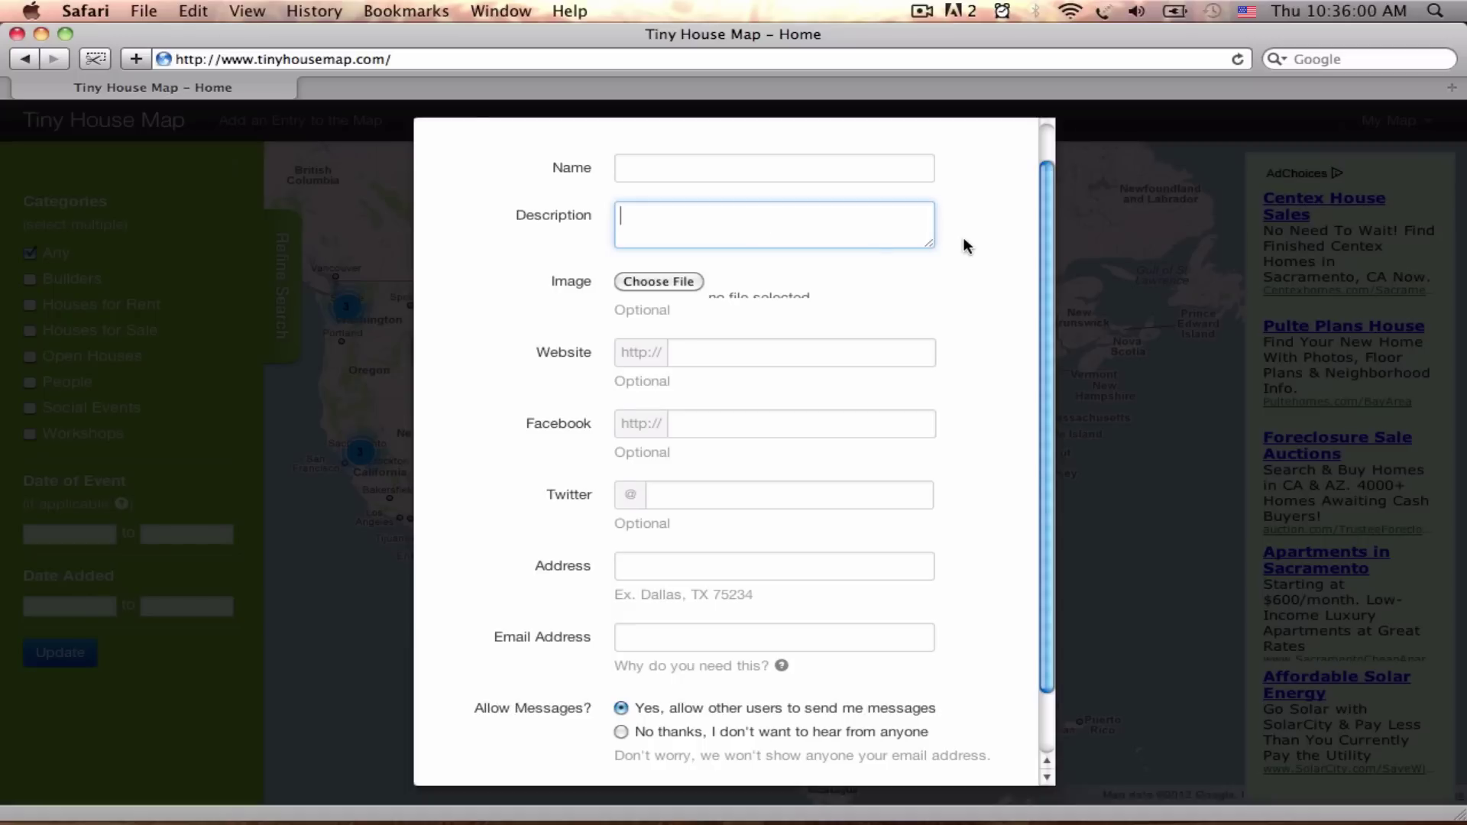
{"action": "scroll", "coordinate": [963, 239], "scroll_direction": "down", "scroll_amount": 2}
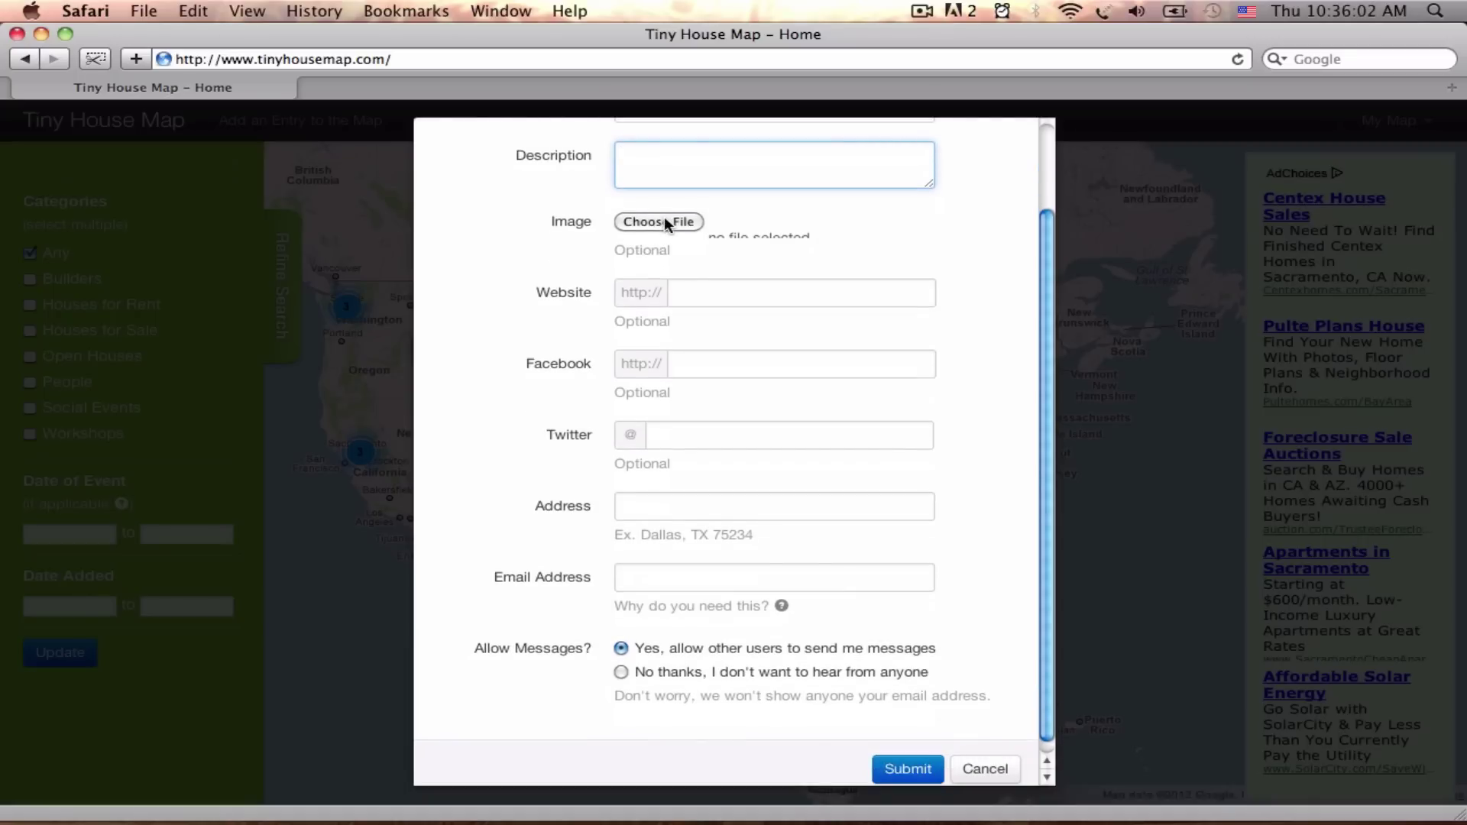
{"action": "left_click", "coordinate": [719, 293]}
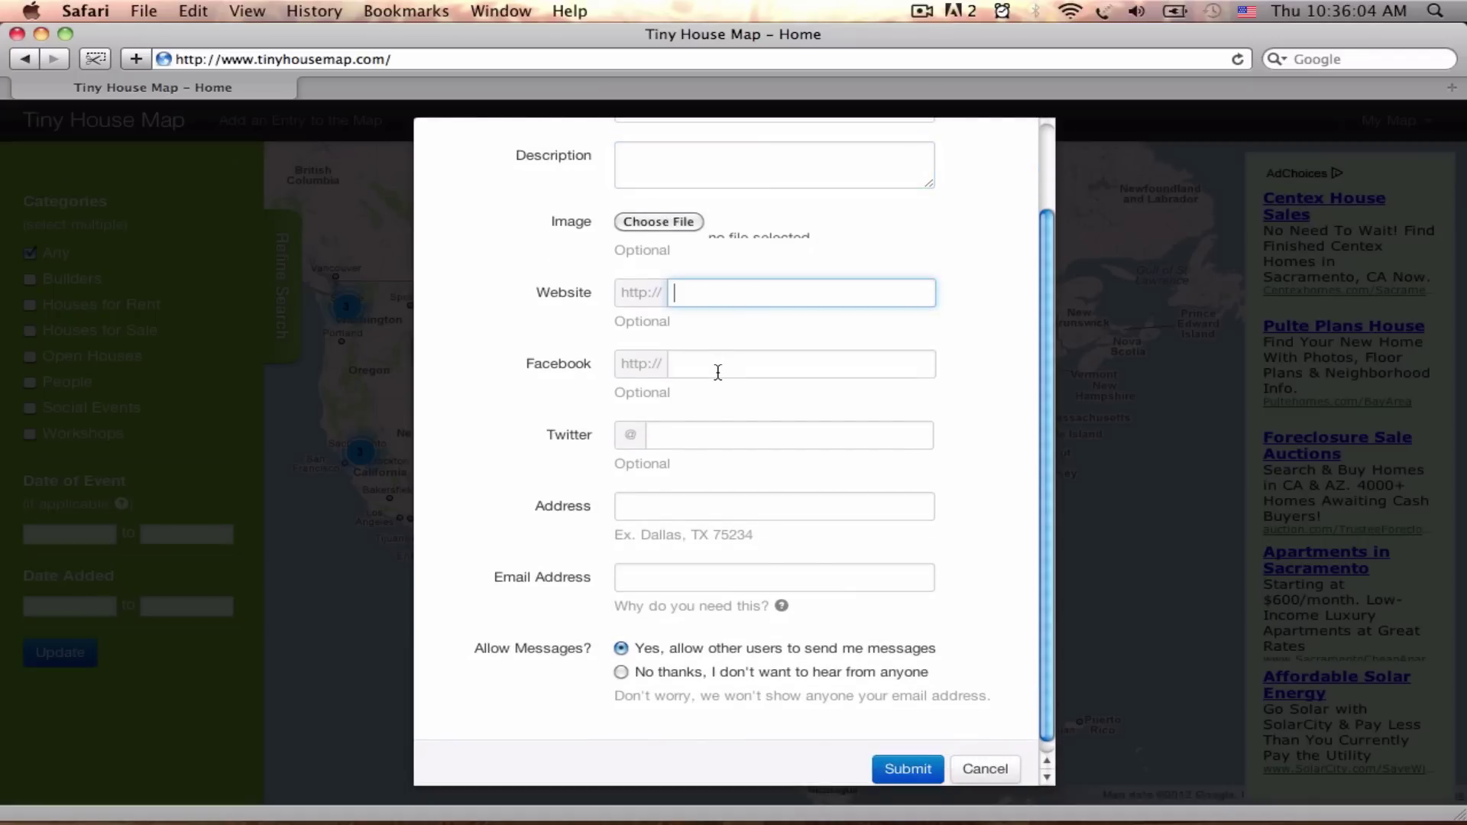
{"action": "left_click", "coordinate": [716, 368]}
{"action": "left_click", "coordinate": [710, 443]}
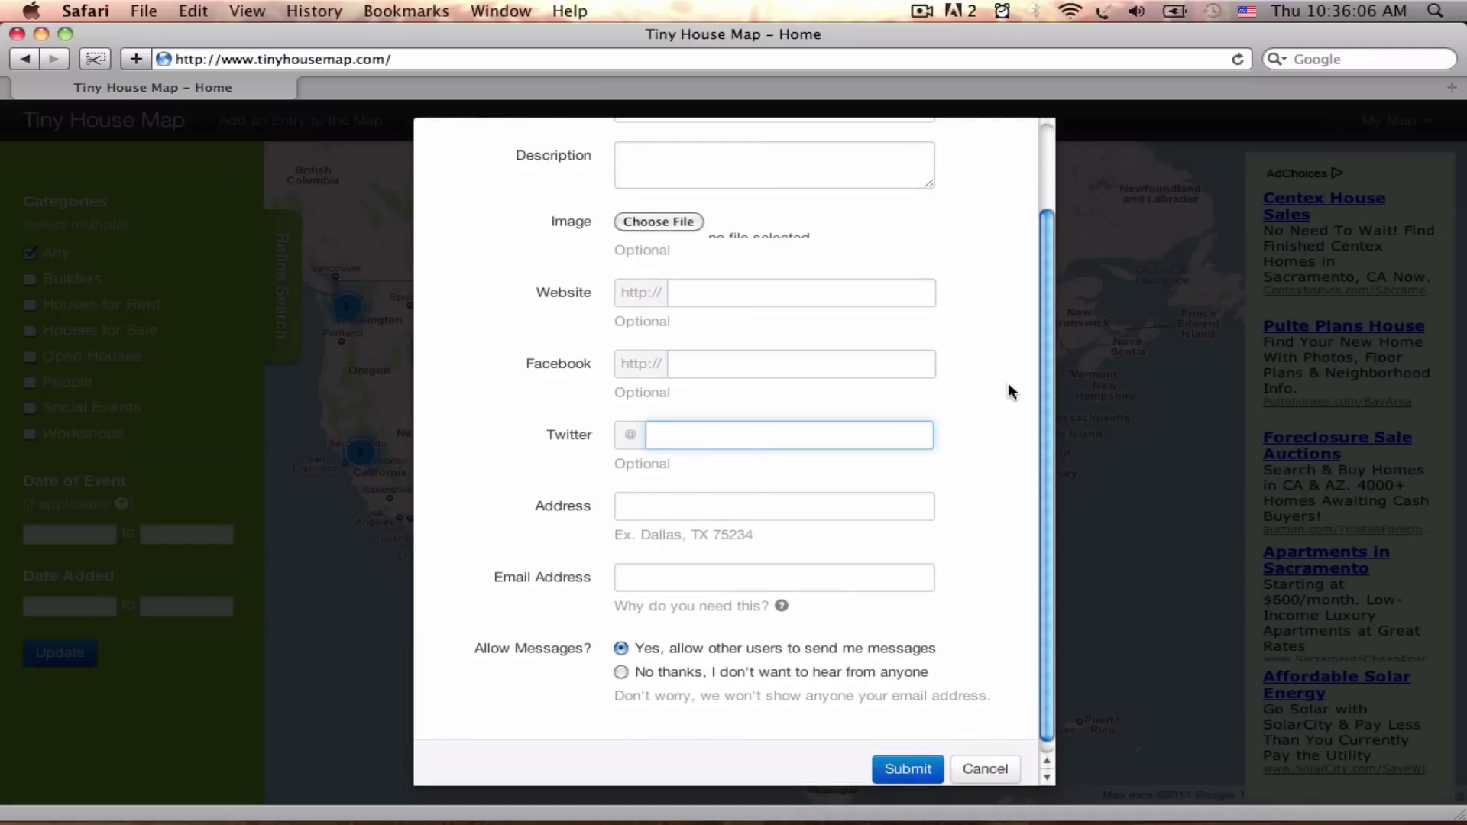
- Examine the address, email and message-permission fields, including why an email is required, and close the form without submitting
{"action": "scroll", "coordinate": [1009, 386], "scroll_direction": "down", "scroll_amount": 1}
{"action": "left_click", "coordinate": [772, 490]}
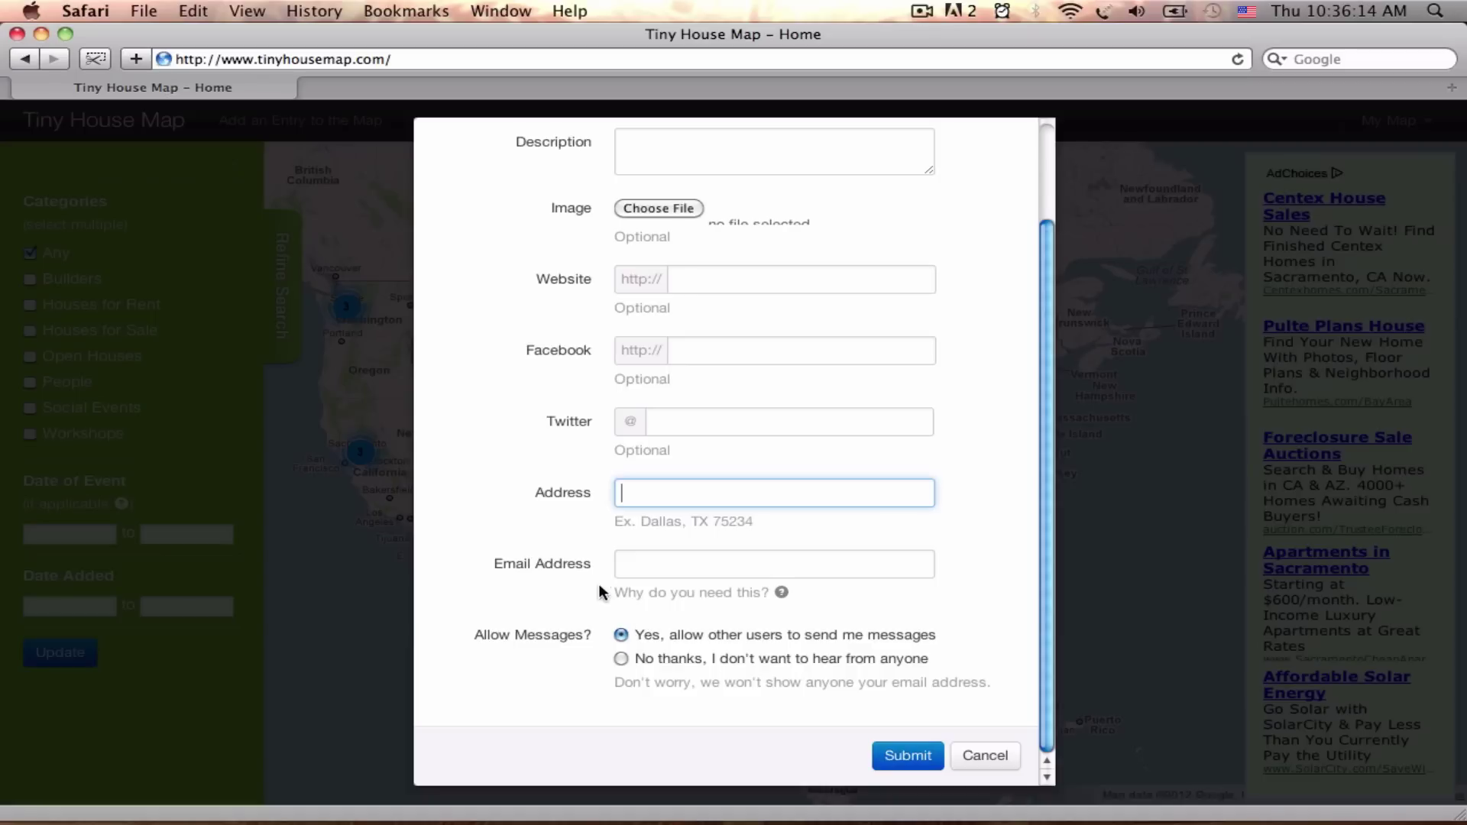
{"action": "left_click", "coordinate": [655, 566]}
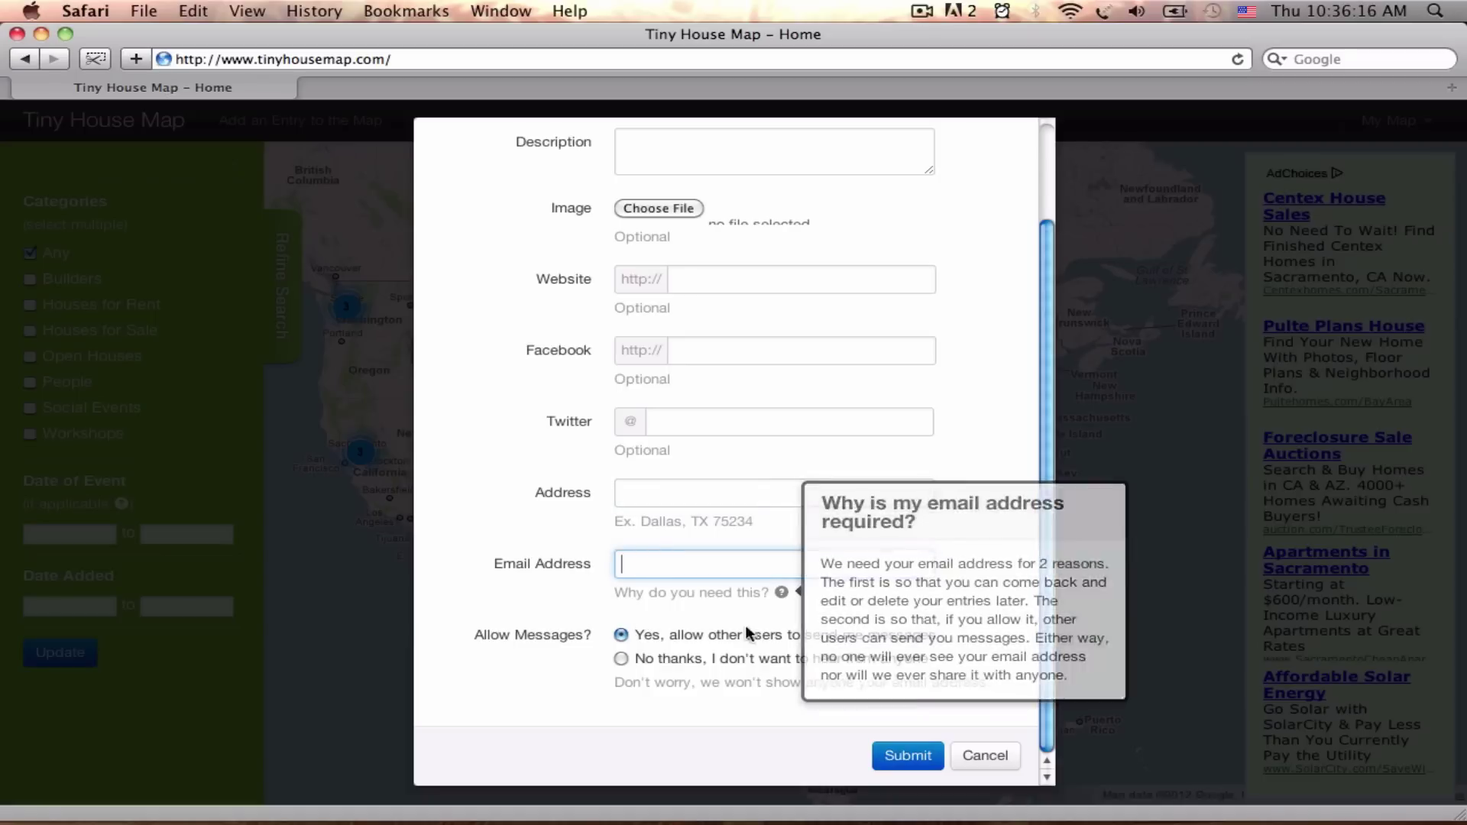
{"action": "mouse_move", "coordinate": [785, 586]}
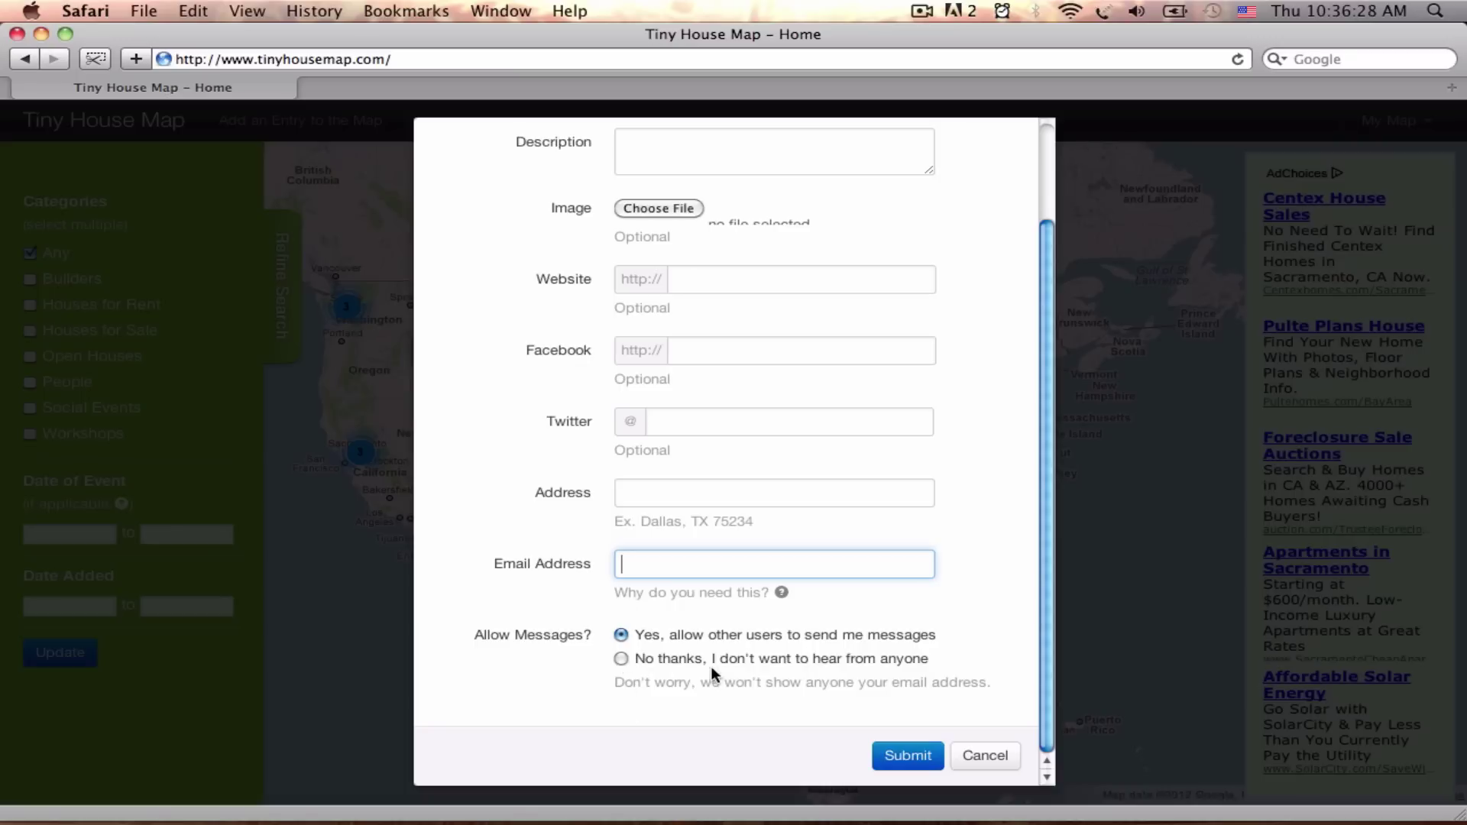
{"action": "scroll", "coordinate": [1012, 668], "scroll_direction": "up", "scroll_amount": 3}
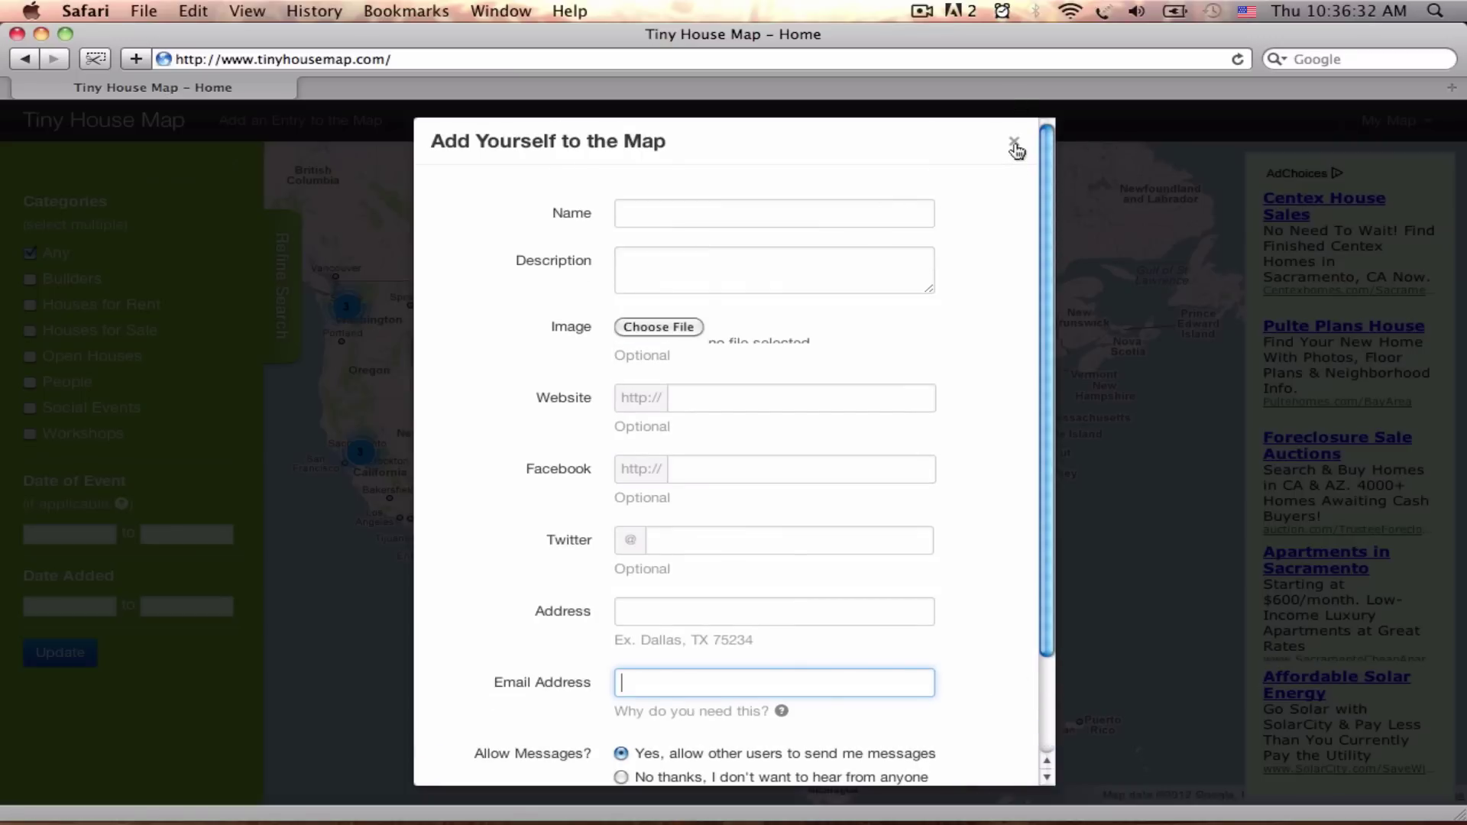
{"action": "left_click", "coordinate": [1015, 145]}
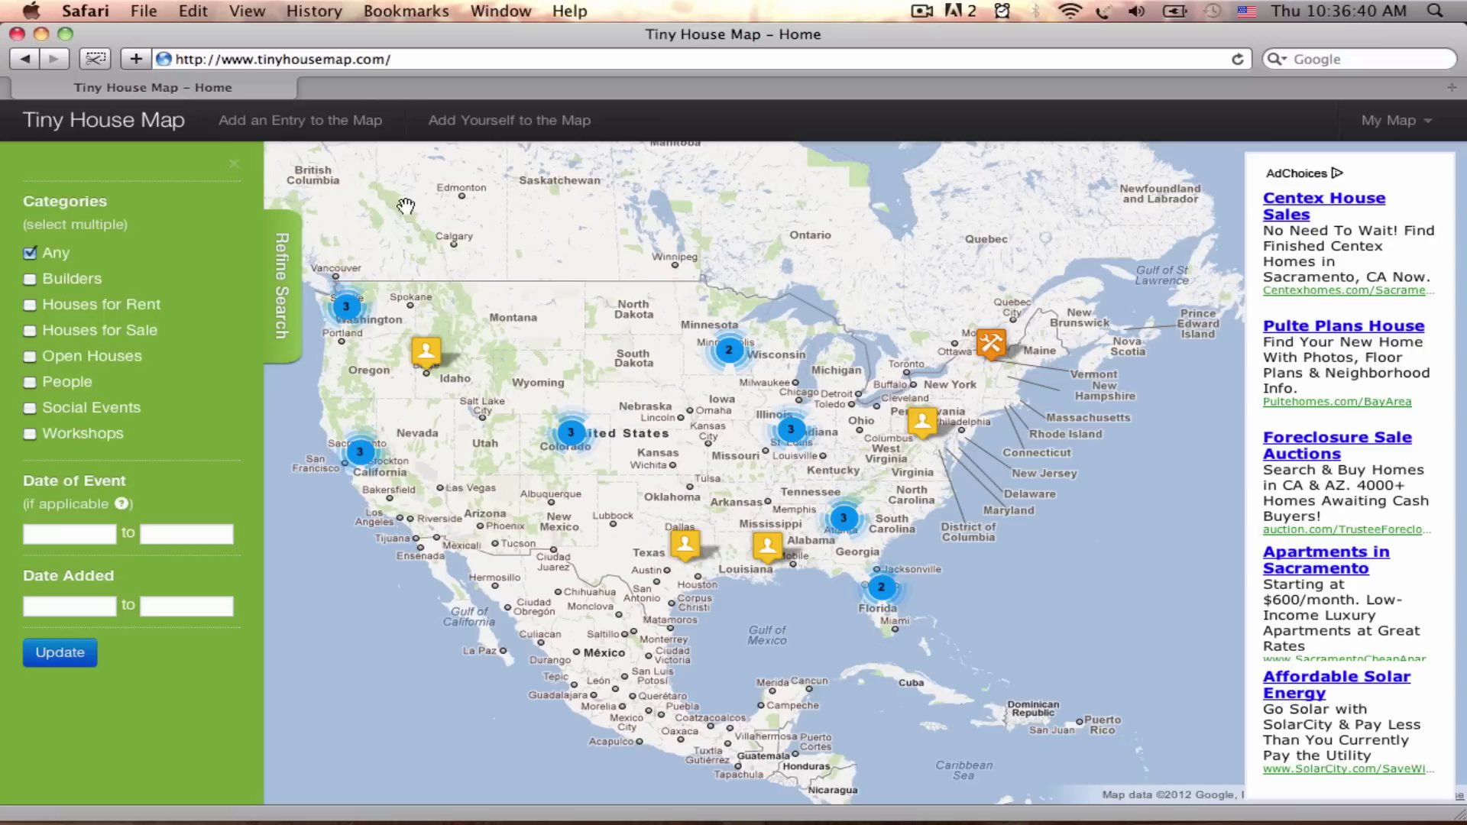
- Open the form for adding an entry to the map and examine its title, image, category choices and website fields
{"action": "left_click_drag", "start_coordinate": [398, 217], "coordinate": [462, 227]}
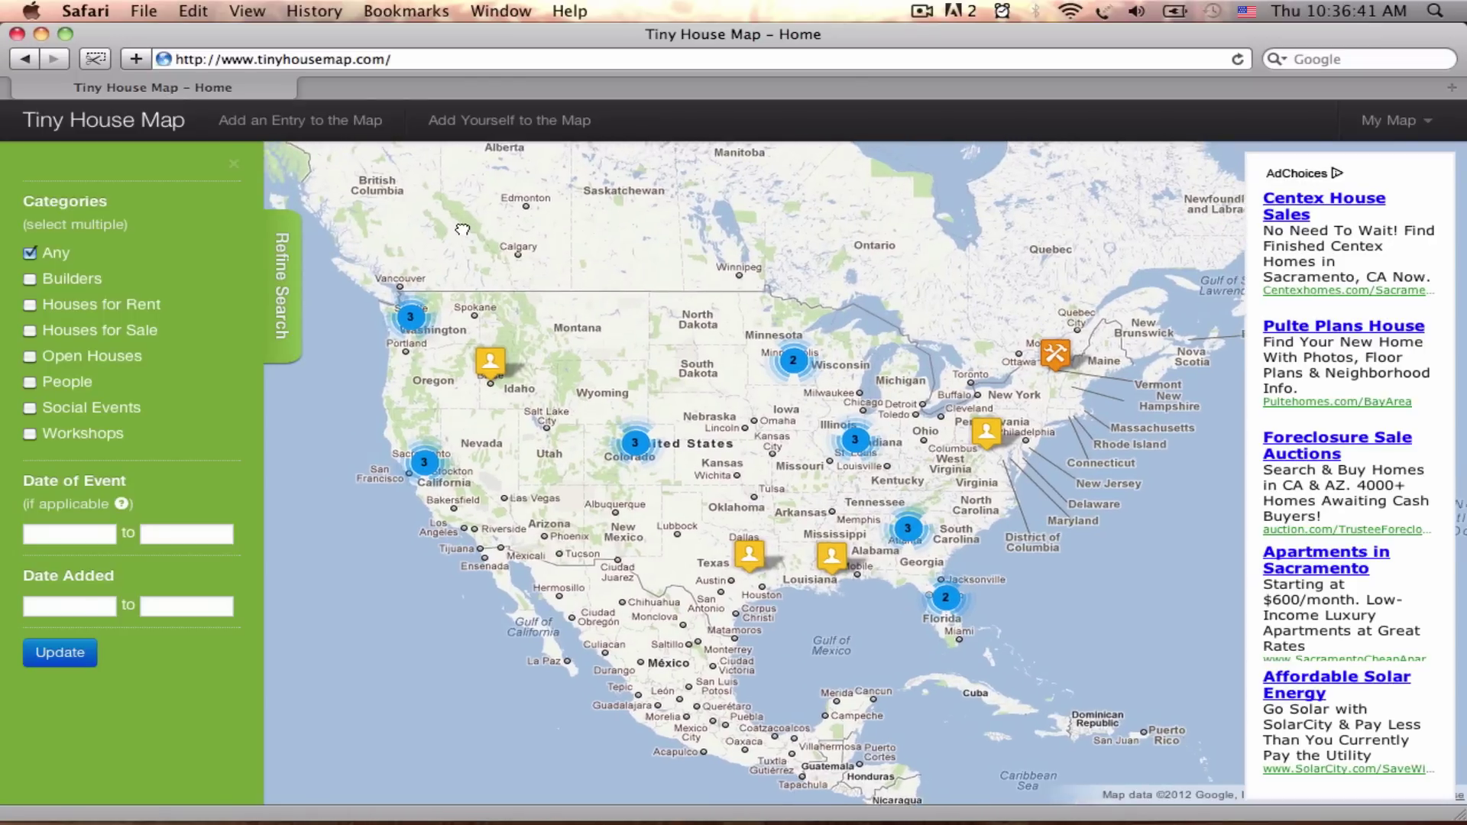
{"action": "left_click", "coordinate": [298, 119]}
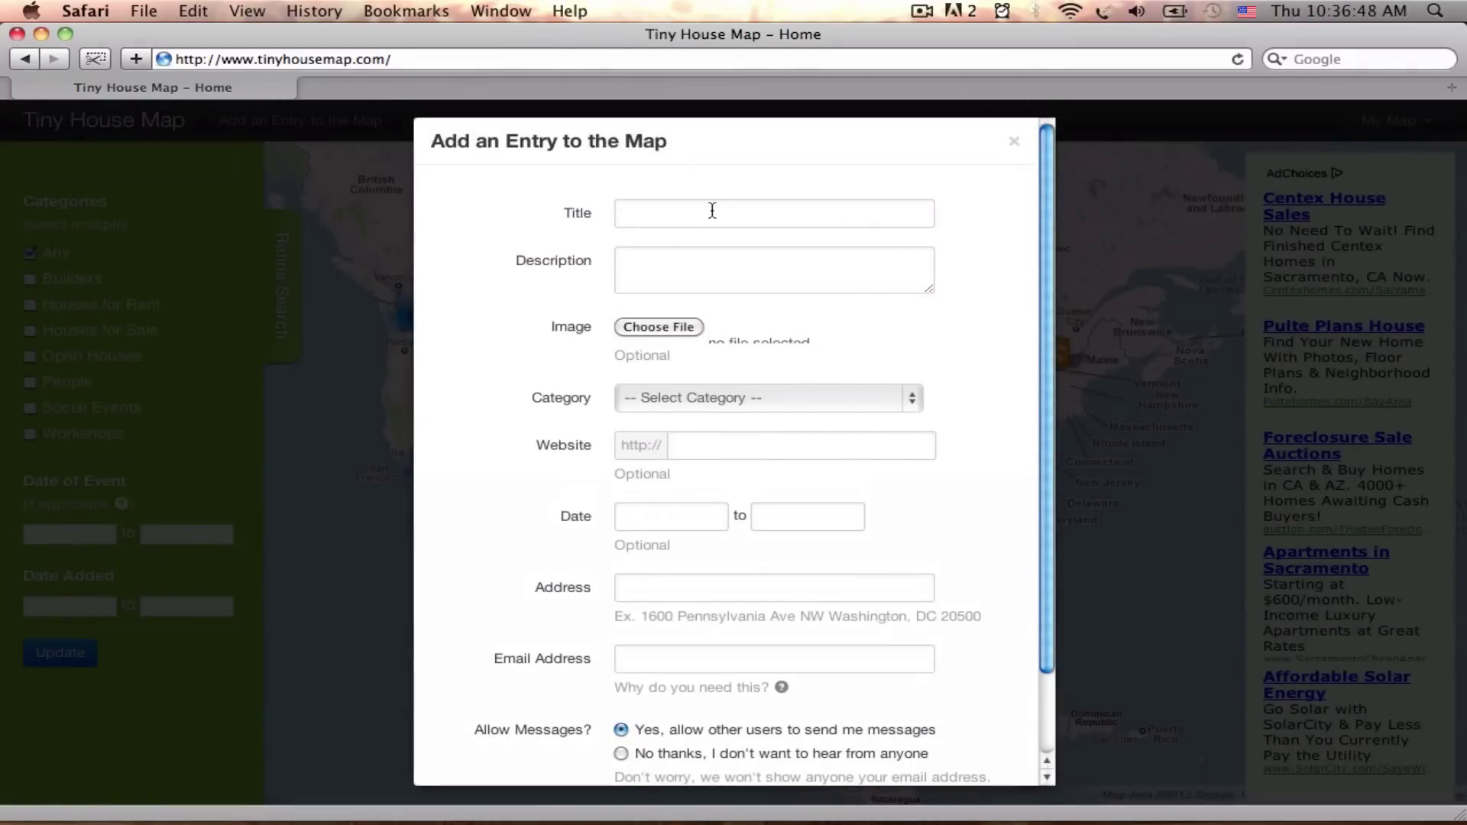
{"action": "left_click", "coordinate": [697, 395]}
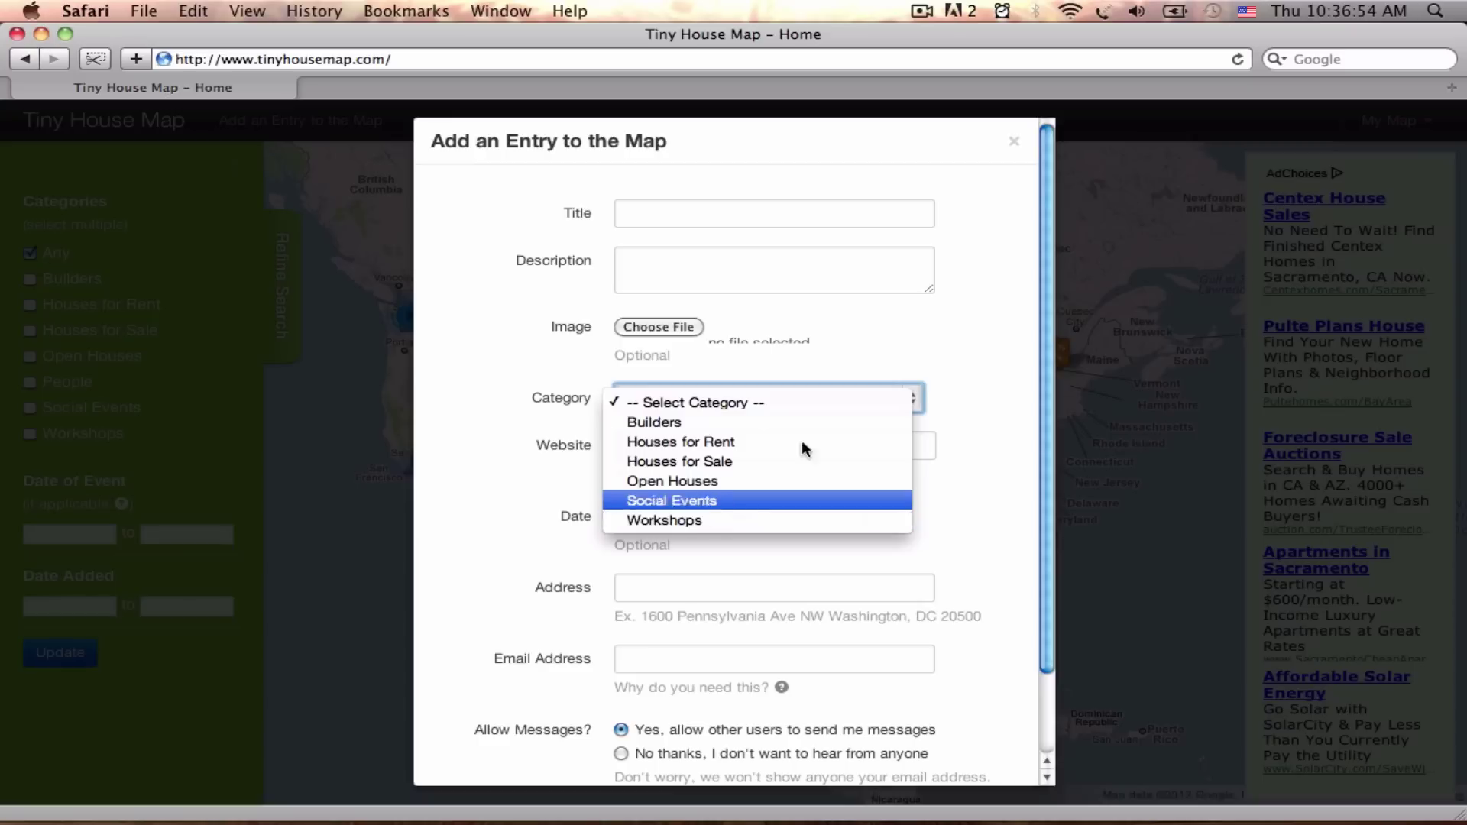
{"action": "left_click", "coordinate": [992, 323]}
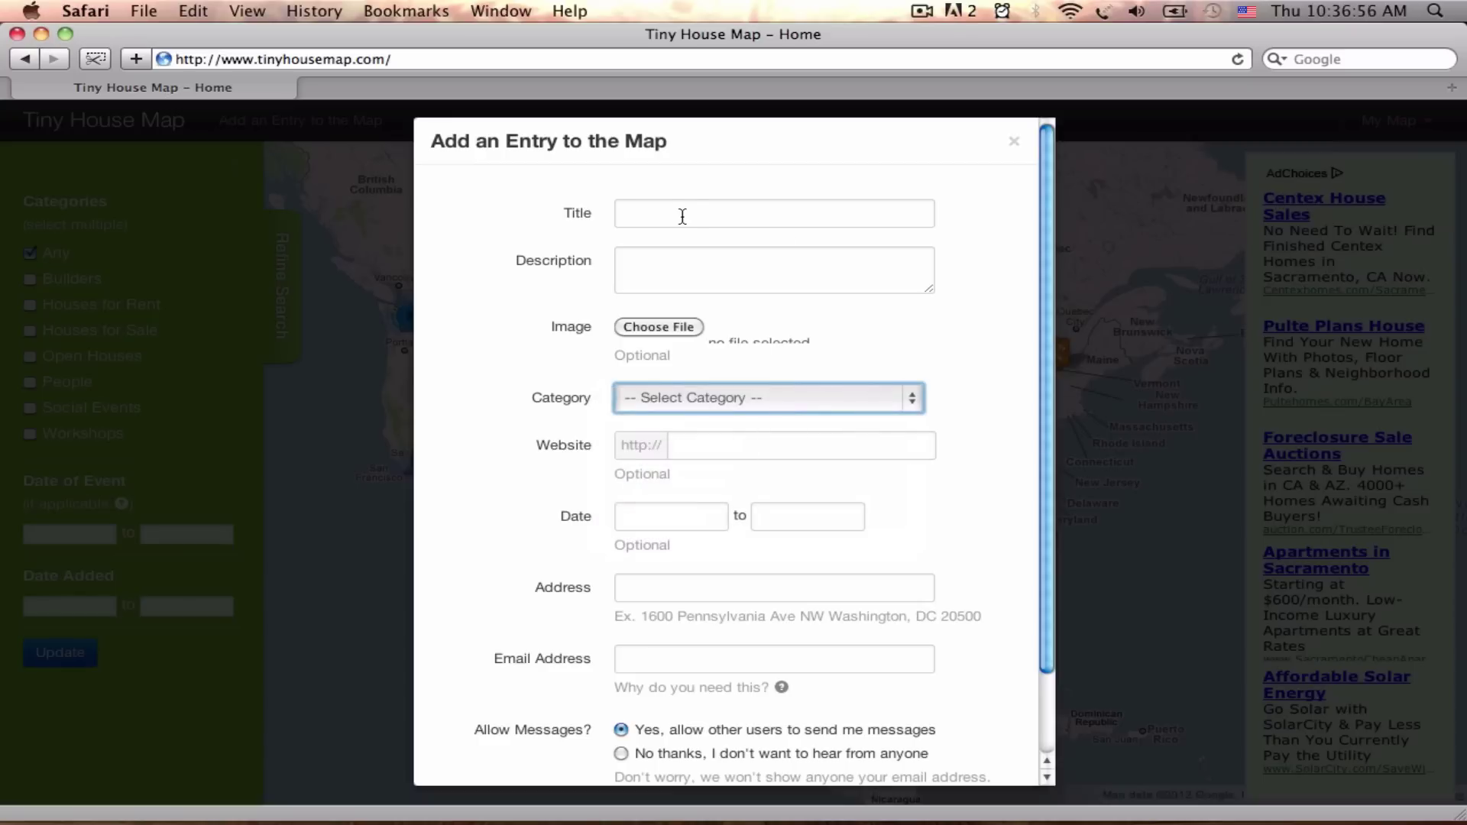
{"action": "left_click", "coordinate": [680, 215]}
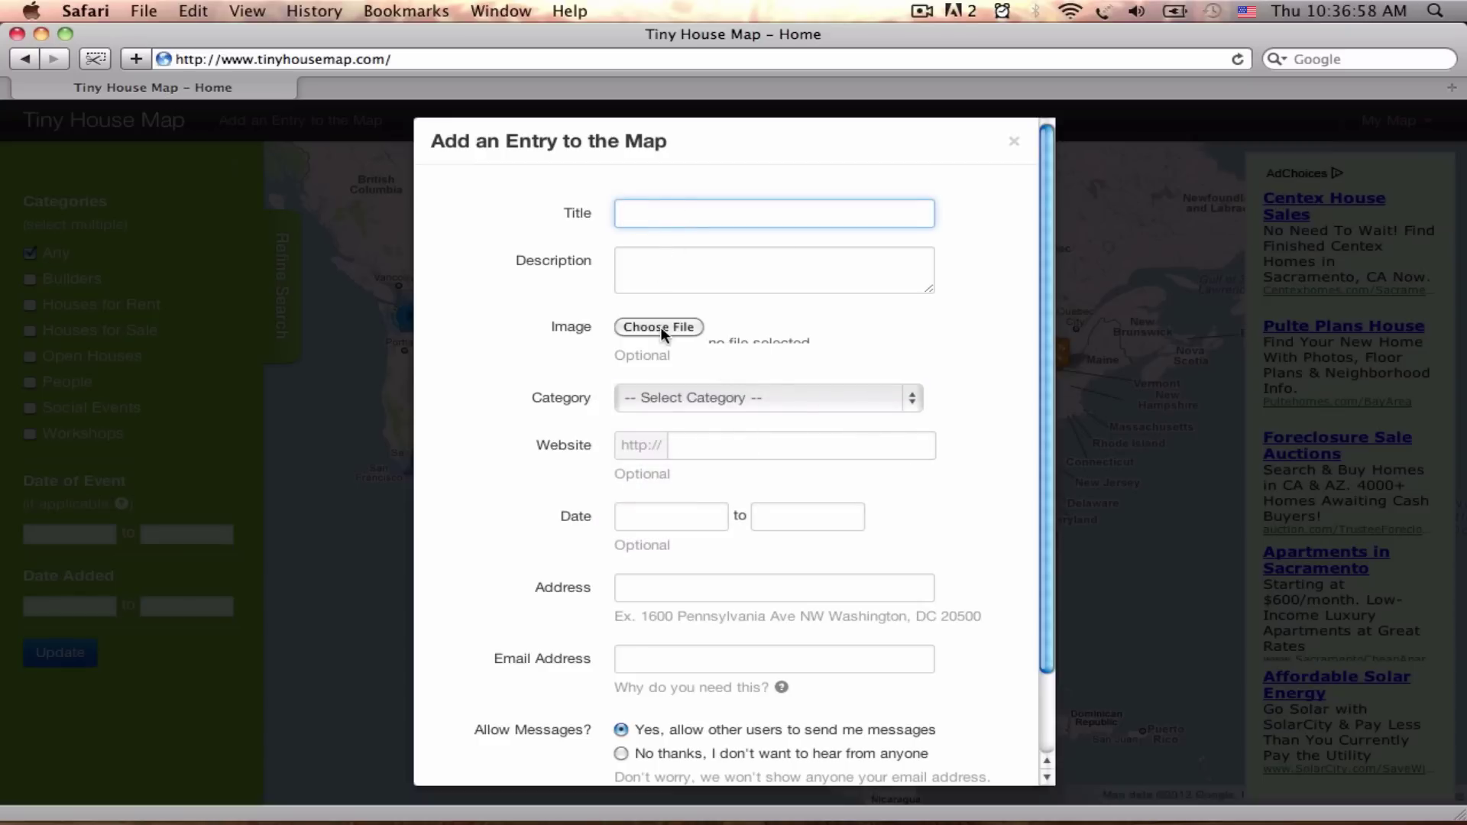
{"action": "left_click", "coordinate": [709, 455]}
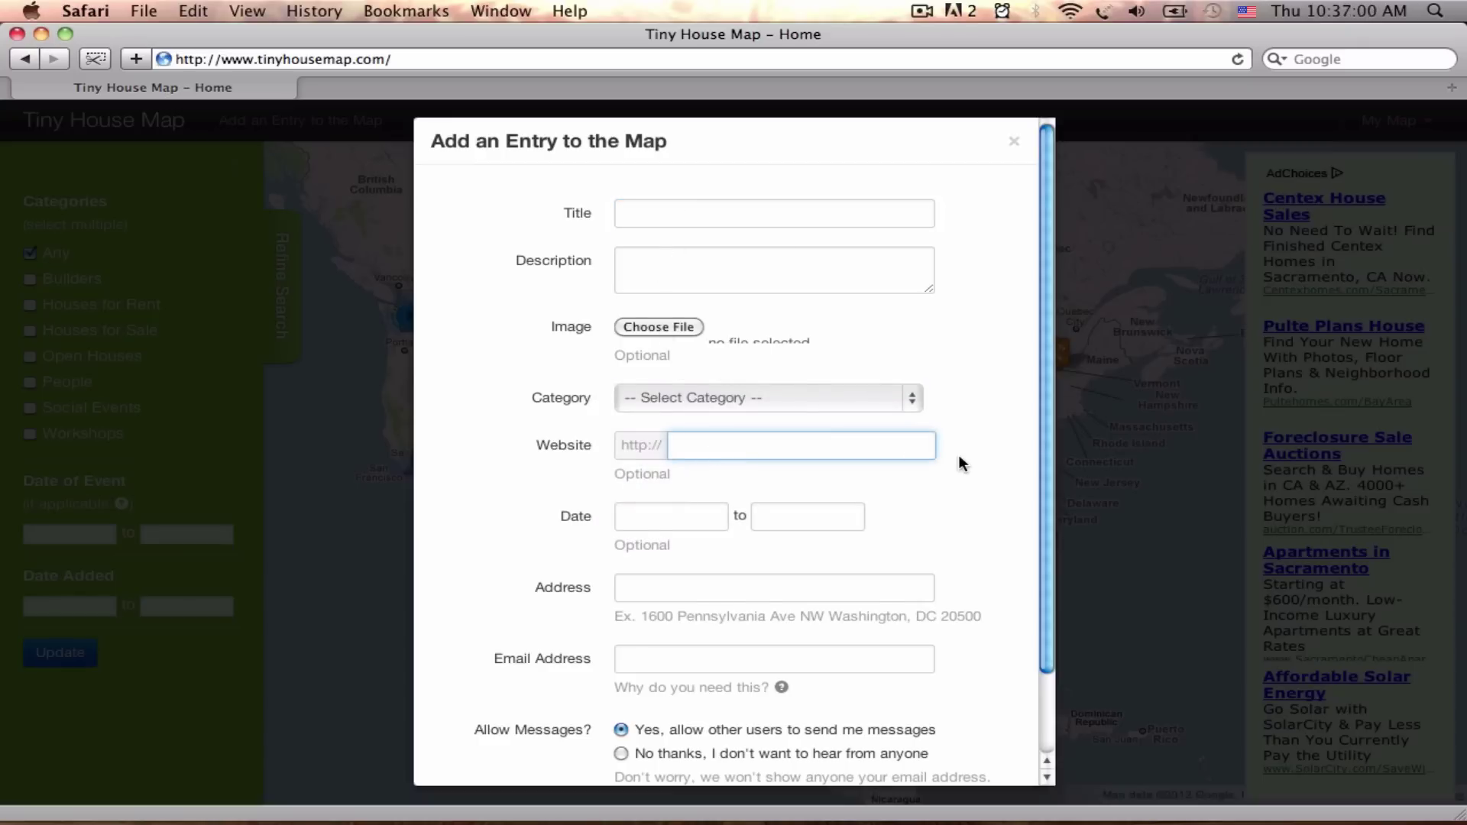
- Examine the entry form's date range pickers, address and email fields, and close the form without submitting
{"action": "scroll", "coordinate": [958, 458], "scroll_direction": "down", "scroll_amount": 3}
{"action": "left_click", "coordinate": [672, 421]}
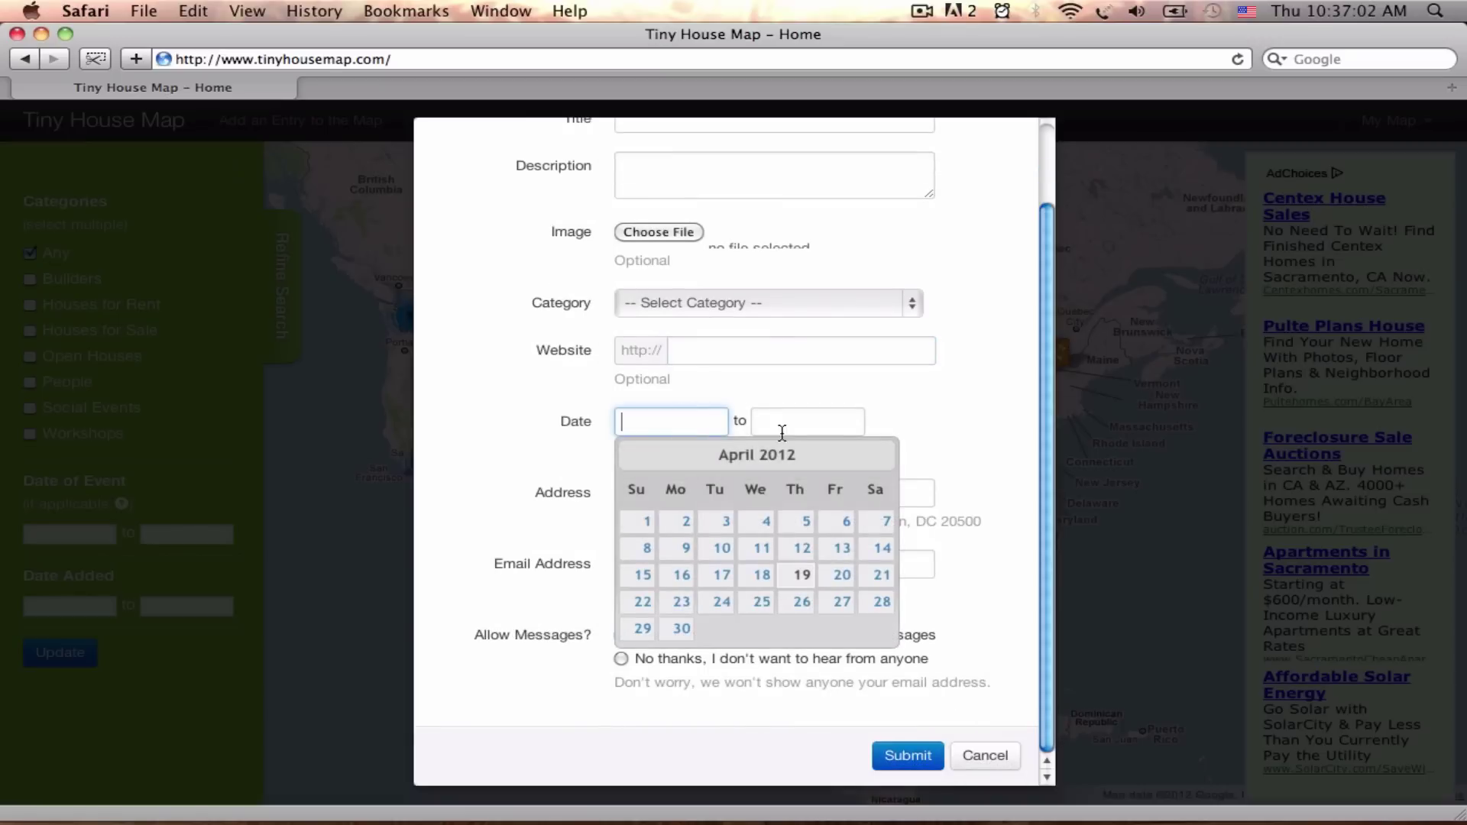
{"action": "left_click", "coordinate": [804, 425]}
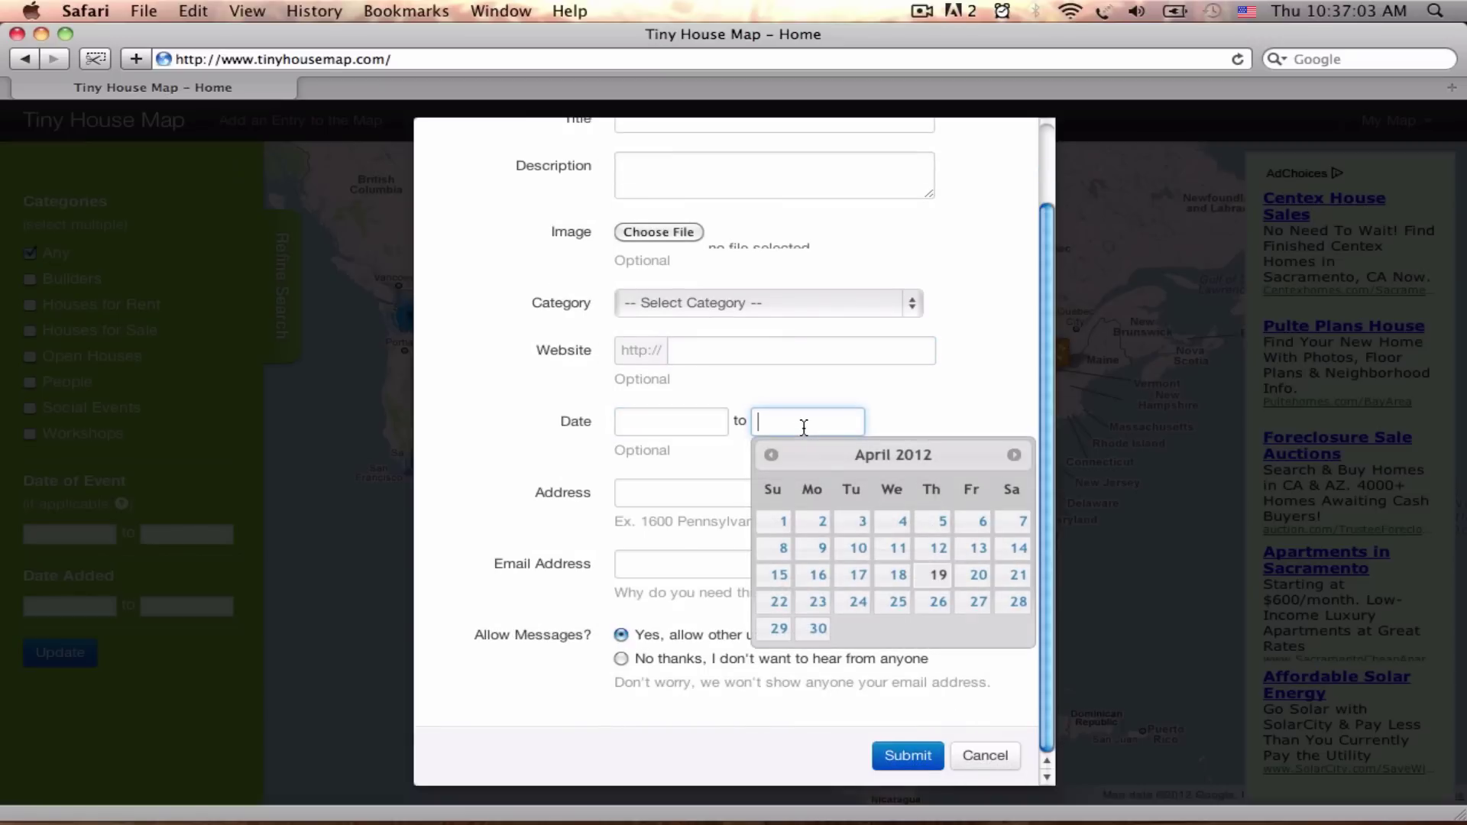
{"action": "left_click", "coordinate": [658, 492]}
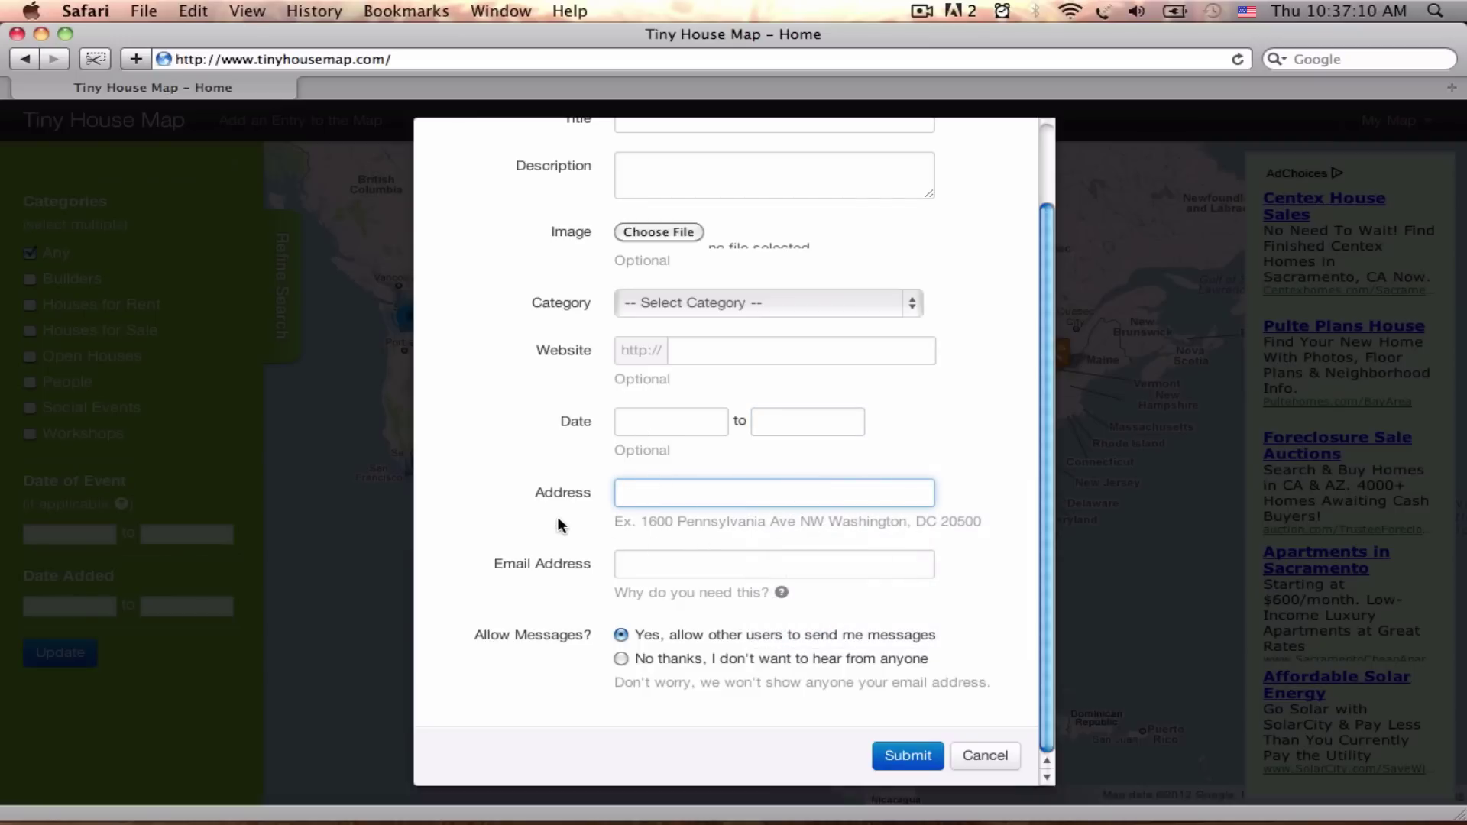
{"action": "left_click", "coordinate": [636, 563]}
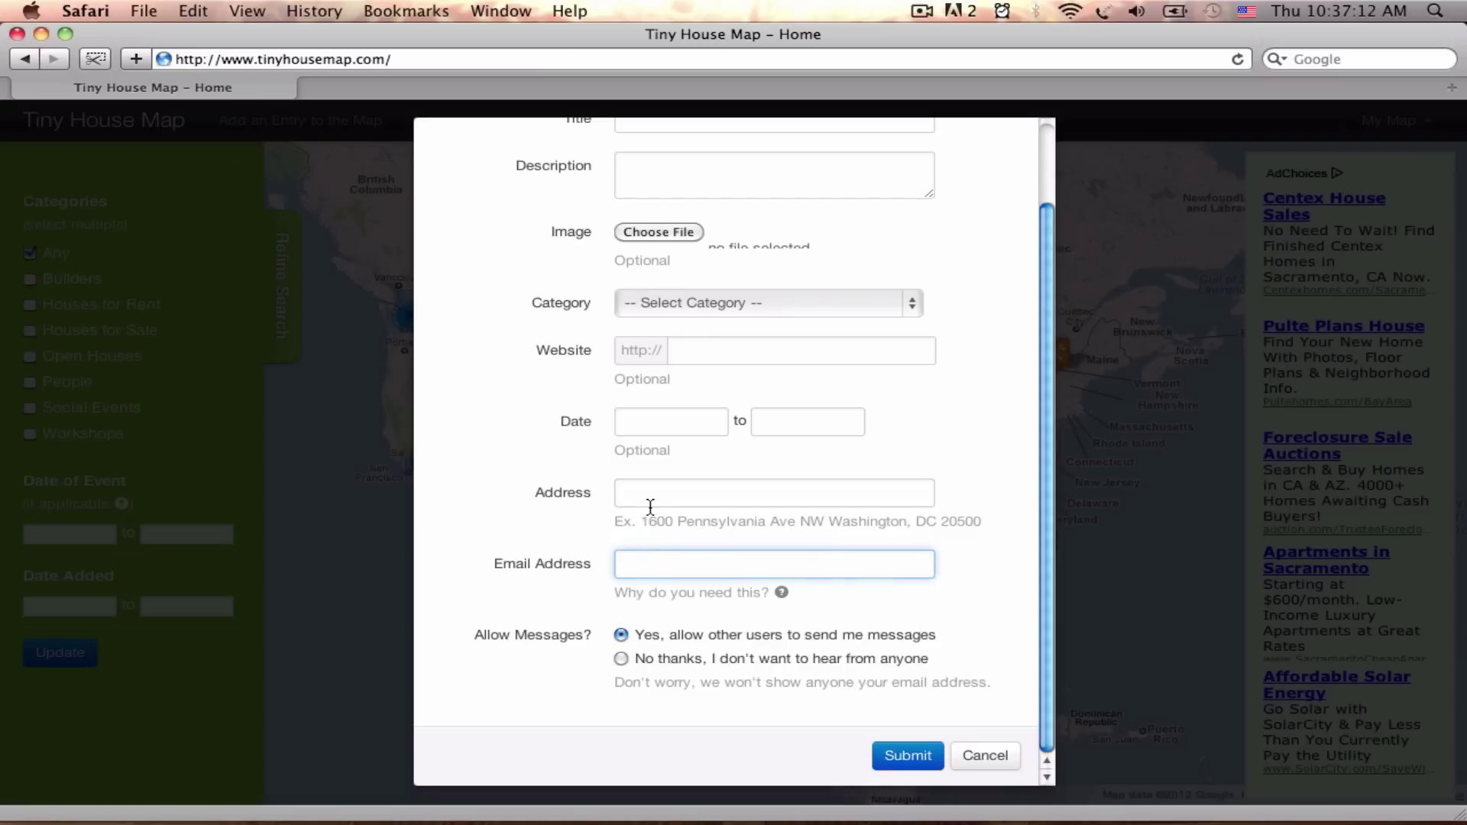
{"action": "left_click", "coordinate": [651, 497]}
{"action": "left_click", "coordinate": [644, 563]}
{"action": "scroll", "coordinate": [797, 687], "scroll_direction": "up", "scroll_amount": 3}
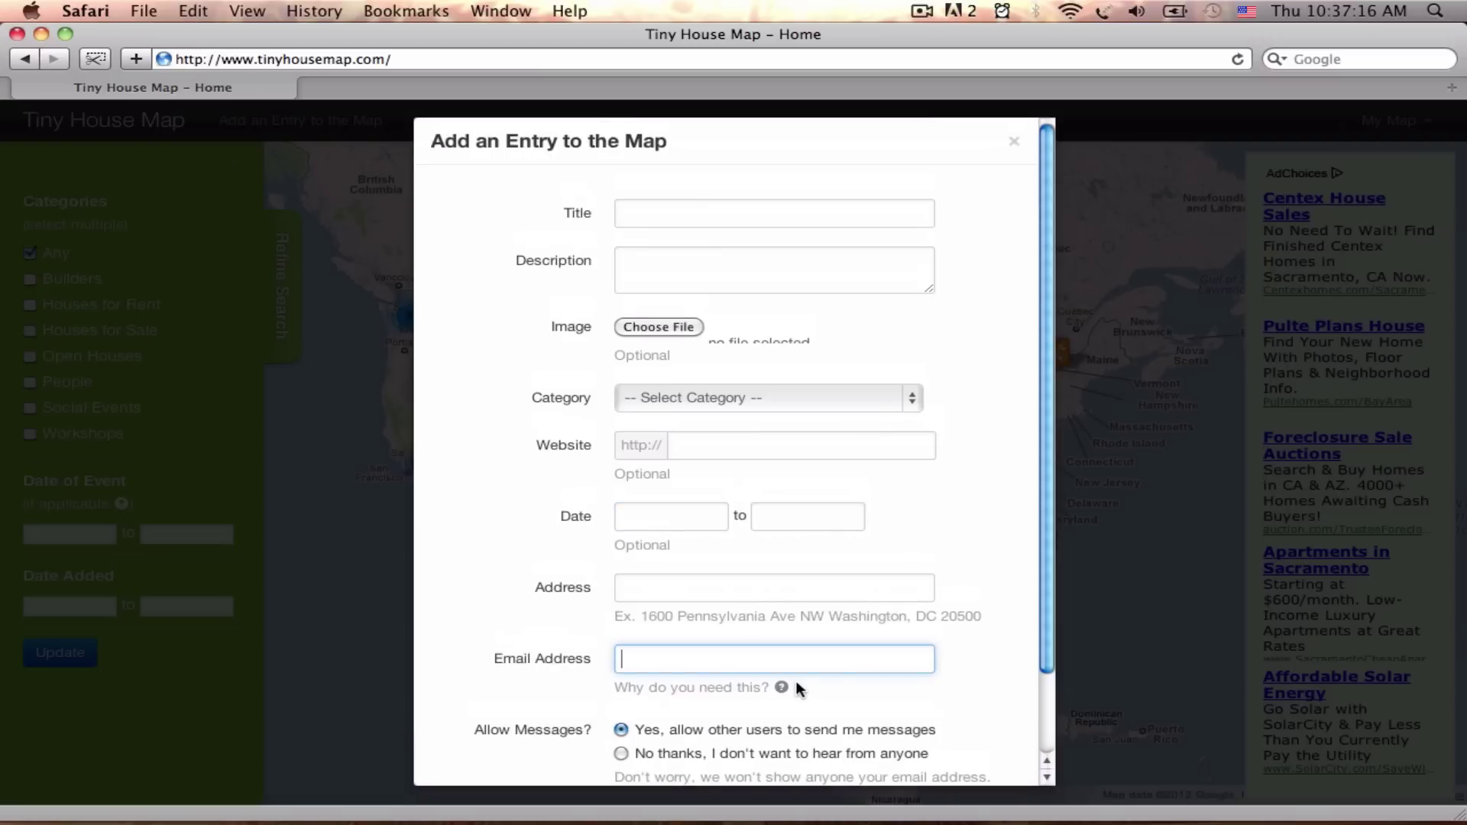
{"action": "left_click", "coordinate": [1014, 142]}
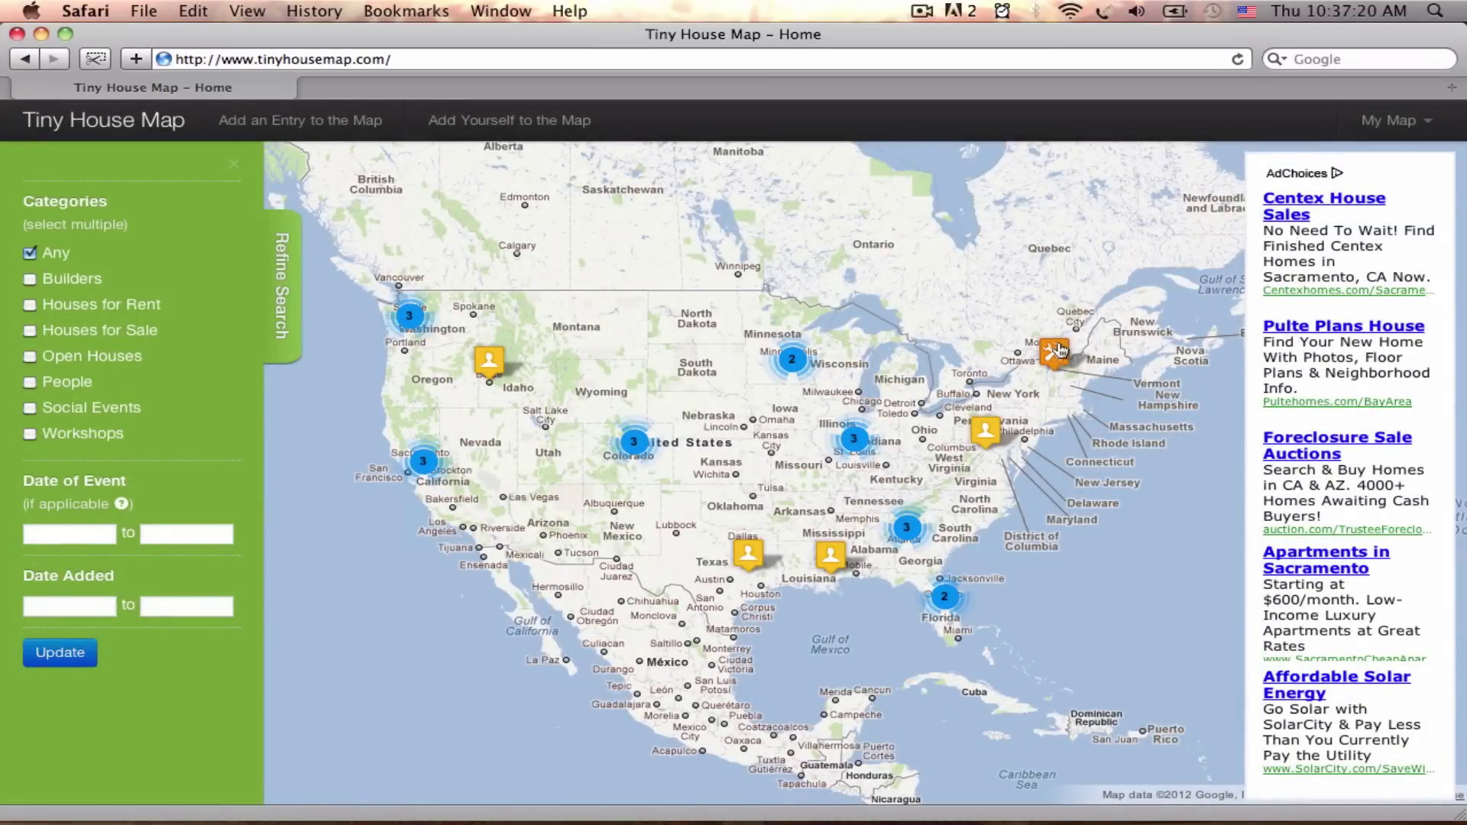
- View the full details of the Tiny House Community Fair 2013 workshop entry in the northeastern United States and close them
{"action": "left_click", "coordinate": [1053, 356]}
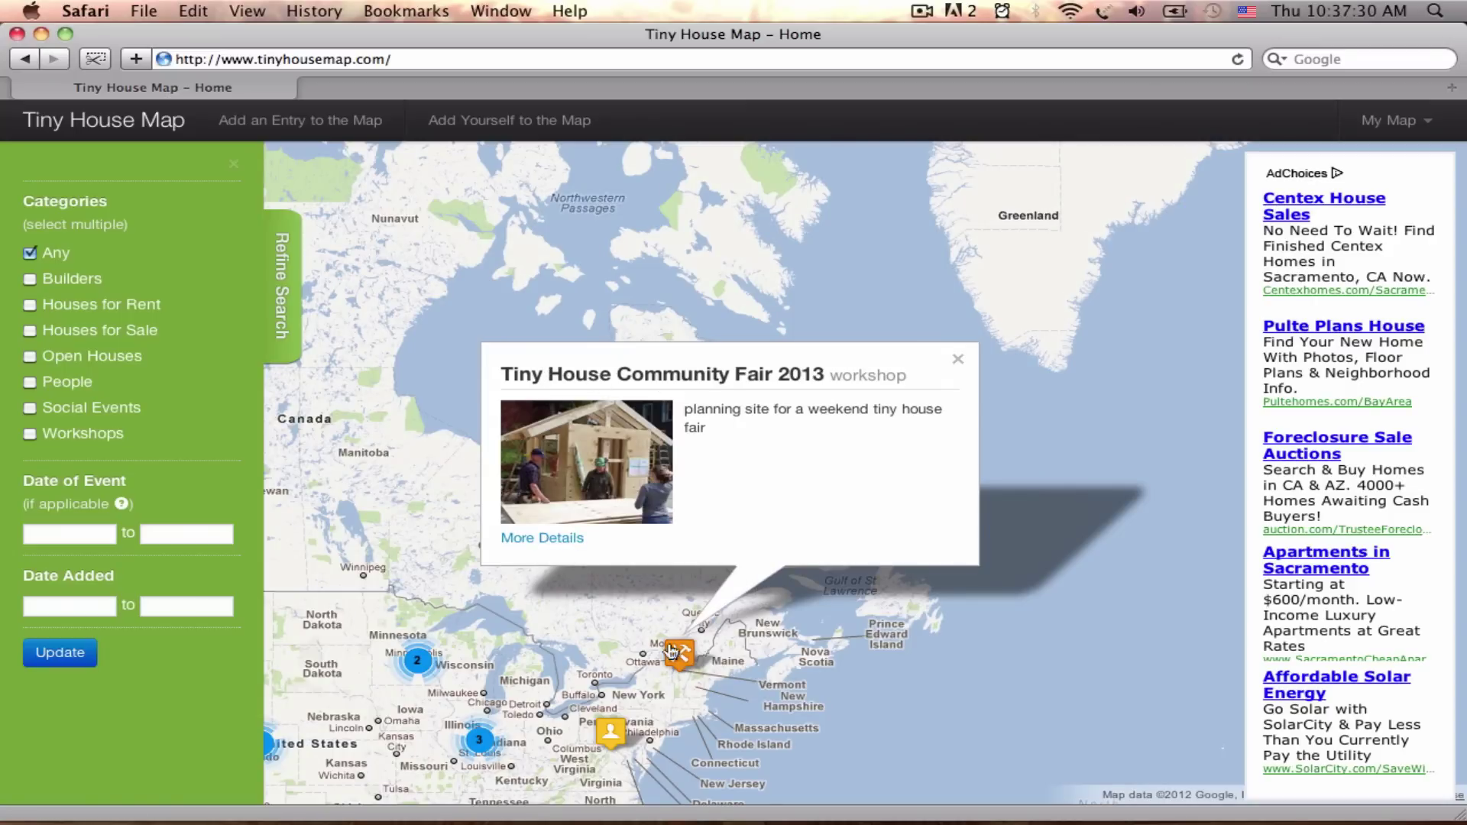
{"action": "left_click", "coordinate": [543, 537]}
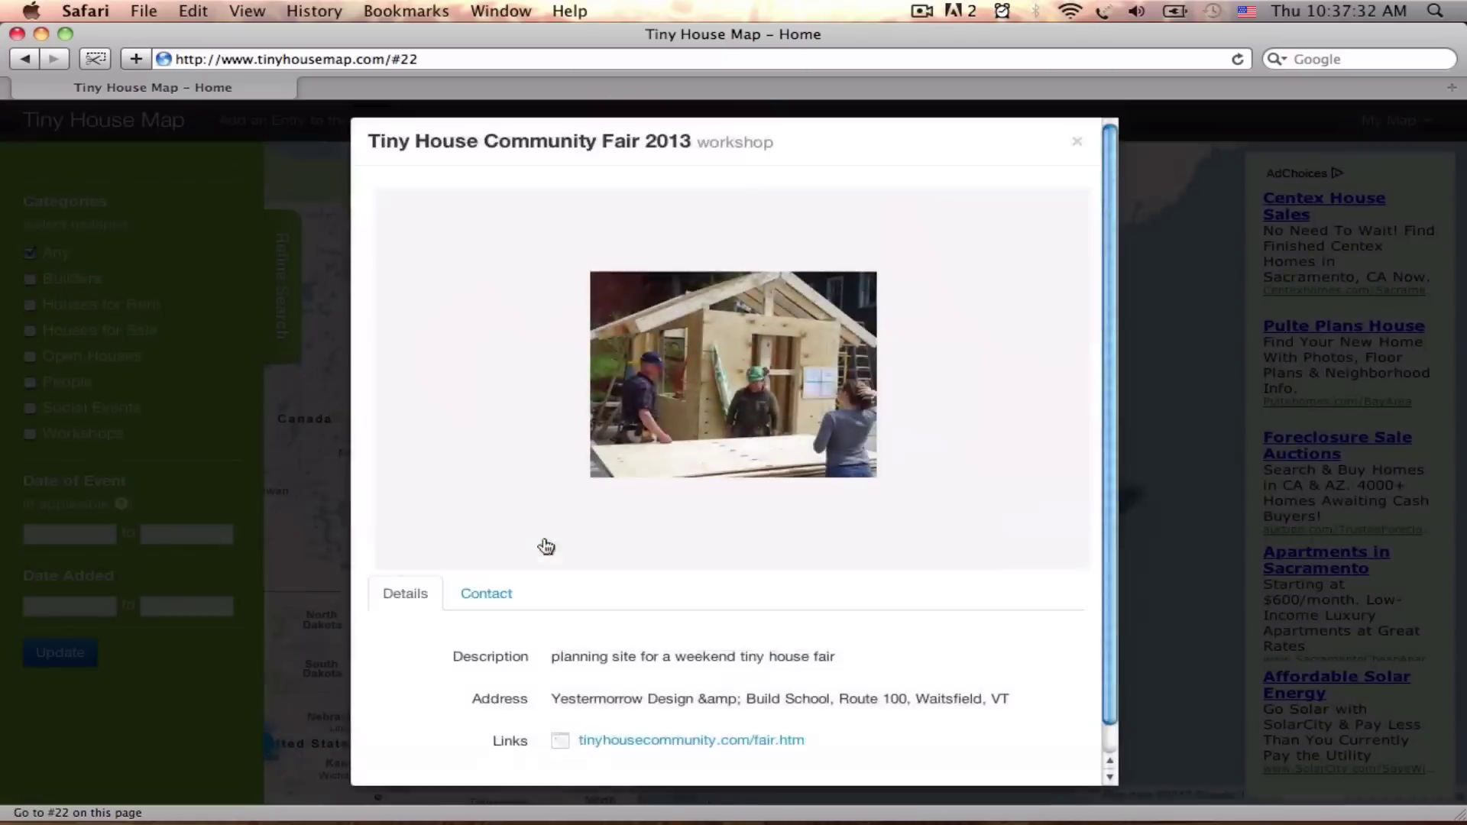
{"action": "scroll", "coordinate": [931, 646], "scroll_direction": "down", "scroll_amount": 1}
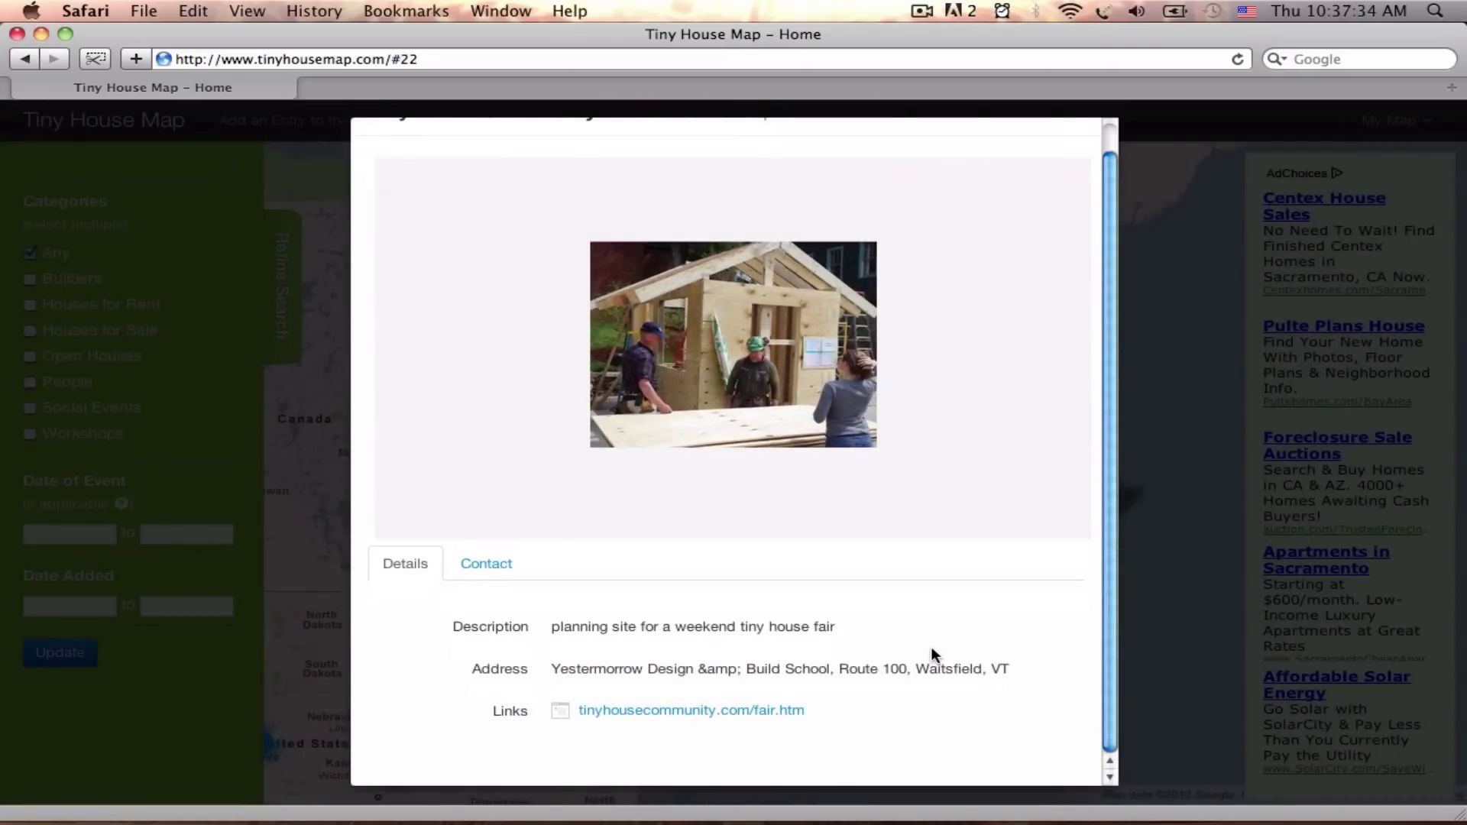
{"action": "scroll", "coordinate": [931, 647], "scroll_direction": "up", "scroll_amount": 1}
{"action": "left_click", "coordinate": [1076, 148]}
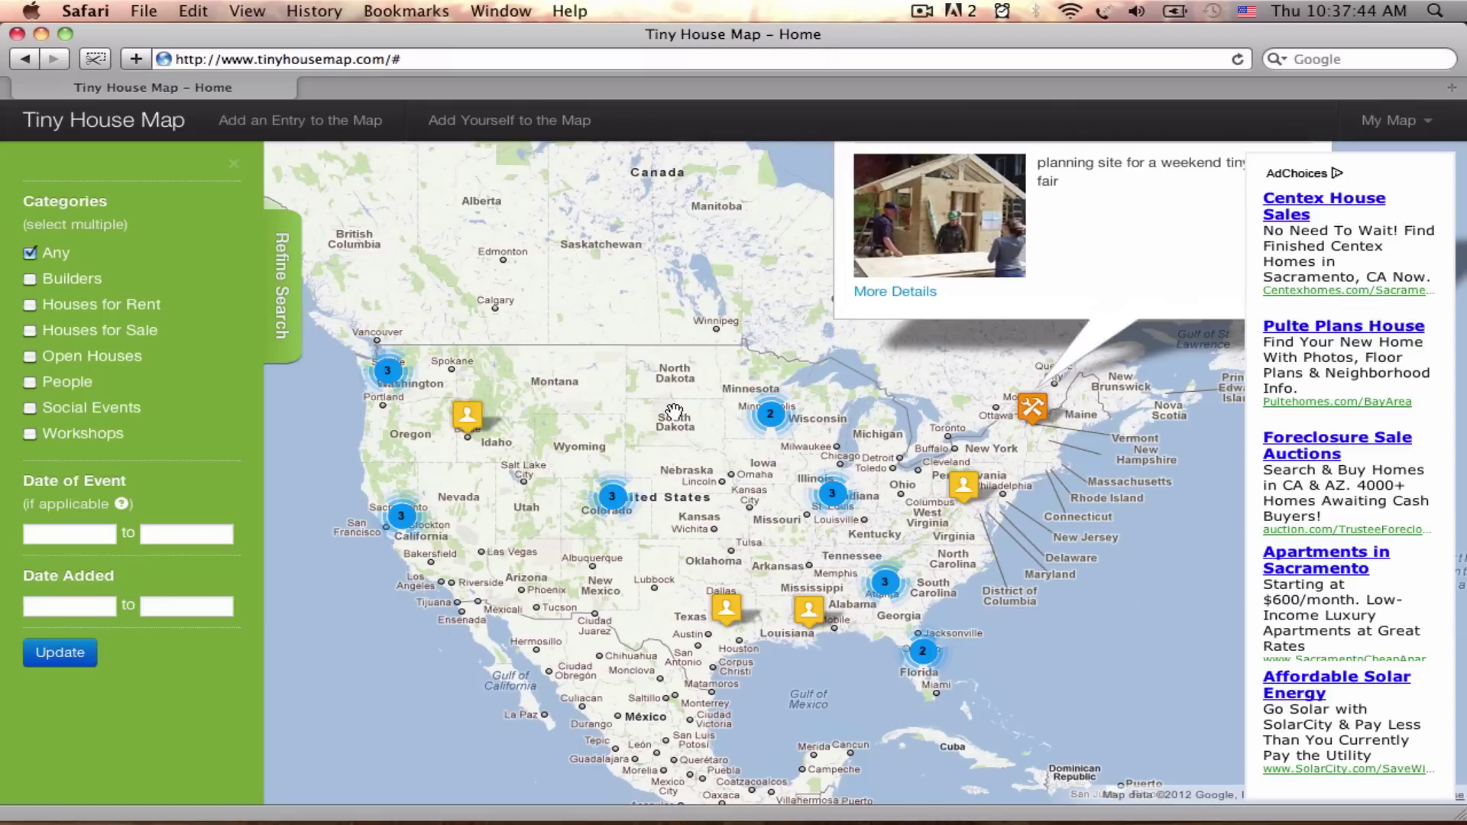
{"action": "left_click_drag", "start_coordinate": [674, 414], "coordinate": [675, 386]}
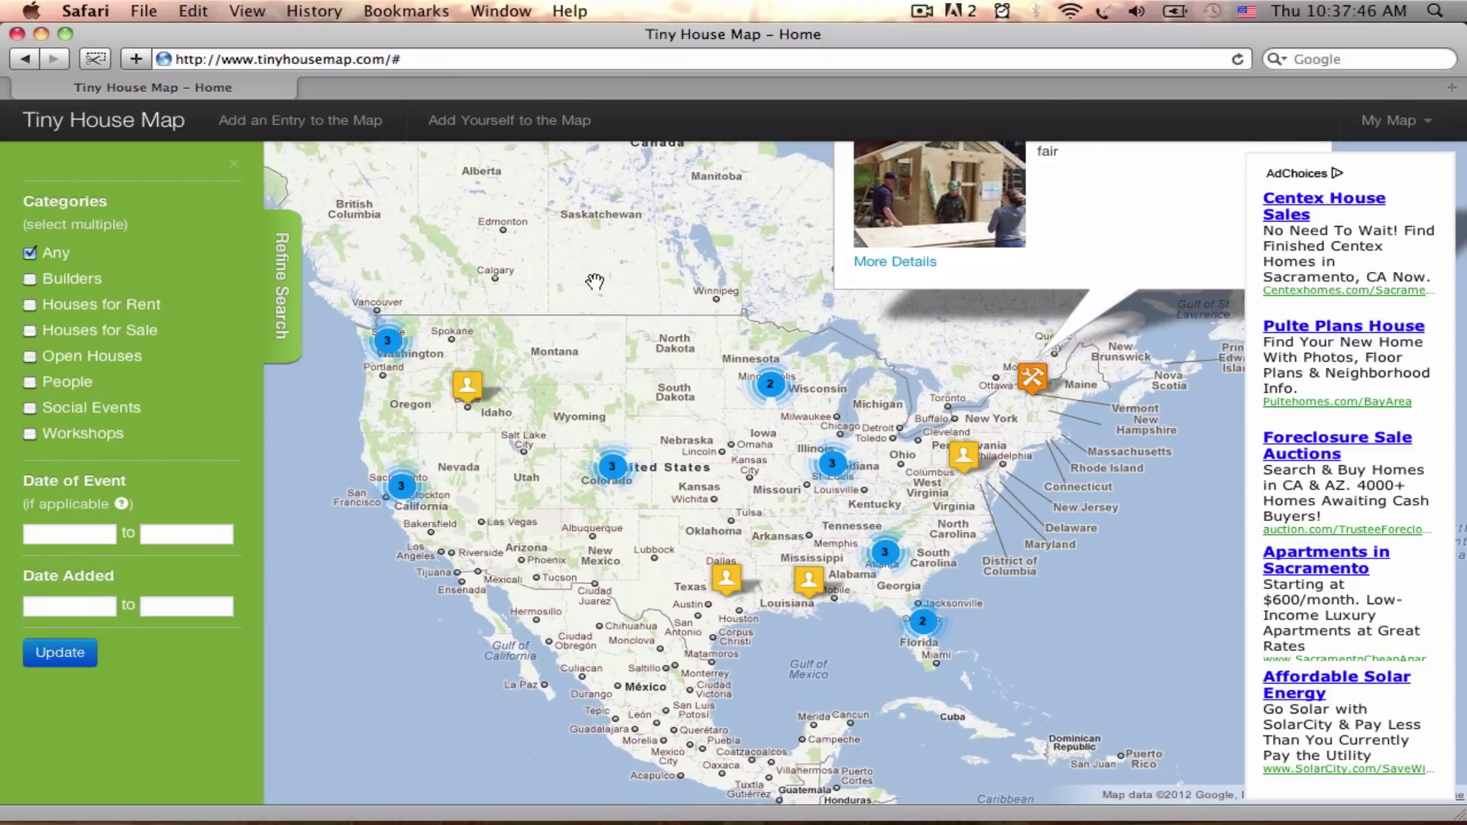
{"action": "left_click_drag", "start_coordinate": [595, 282], "coordinate": [581, 349]}
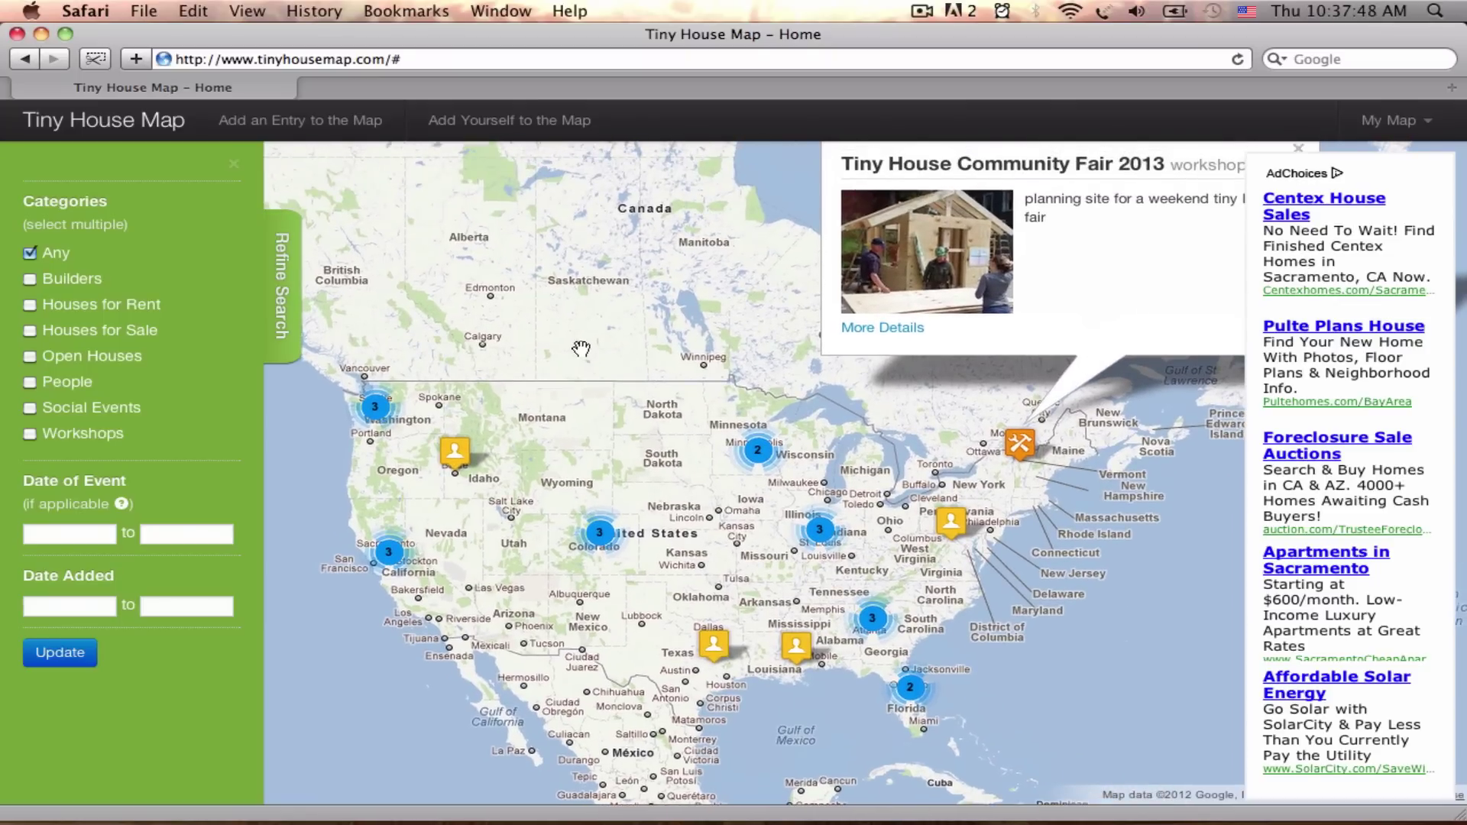
{"action": "left_click_drag", "start_coordinate": [738, 295], "coordinate": [711, 208]}
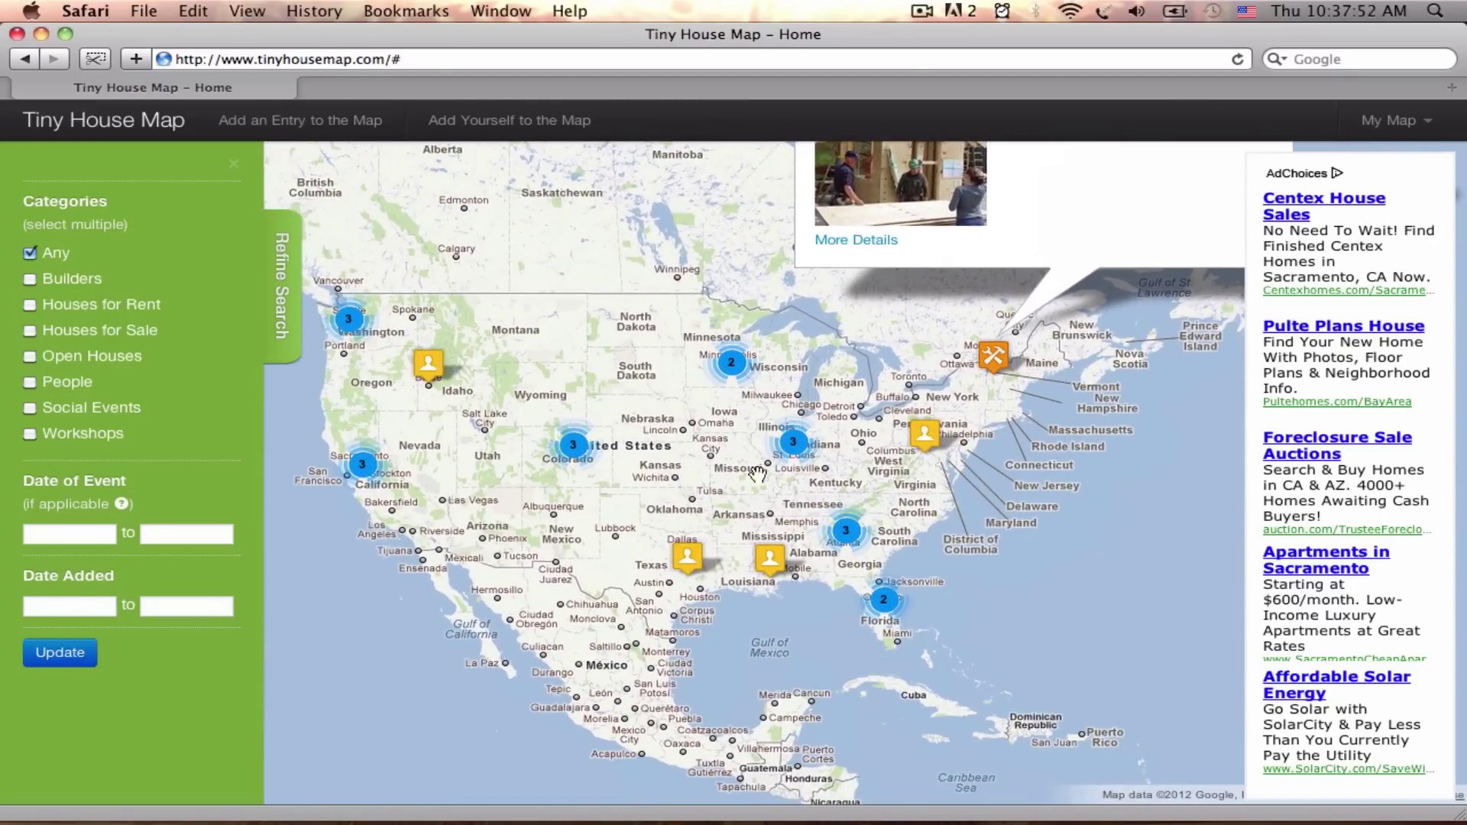